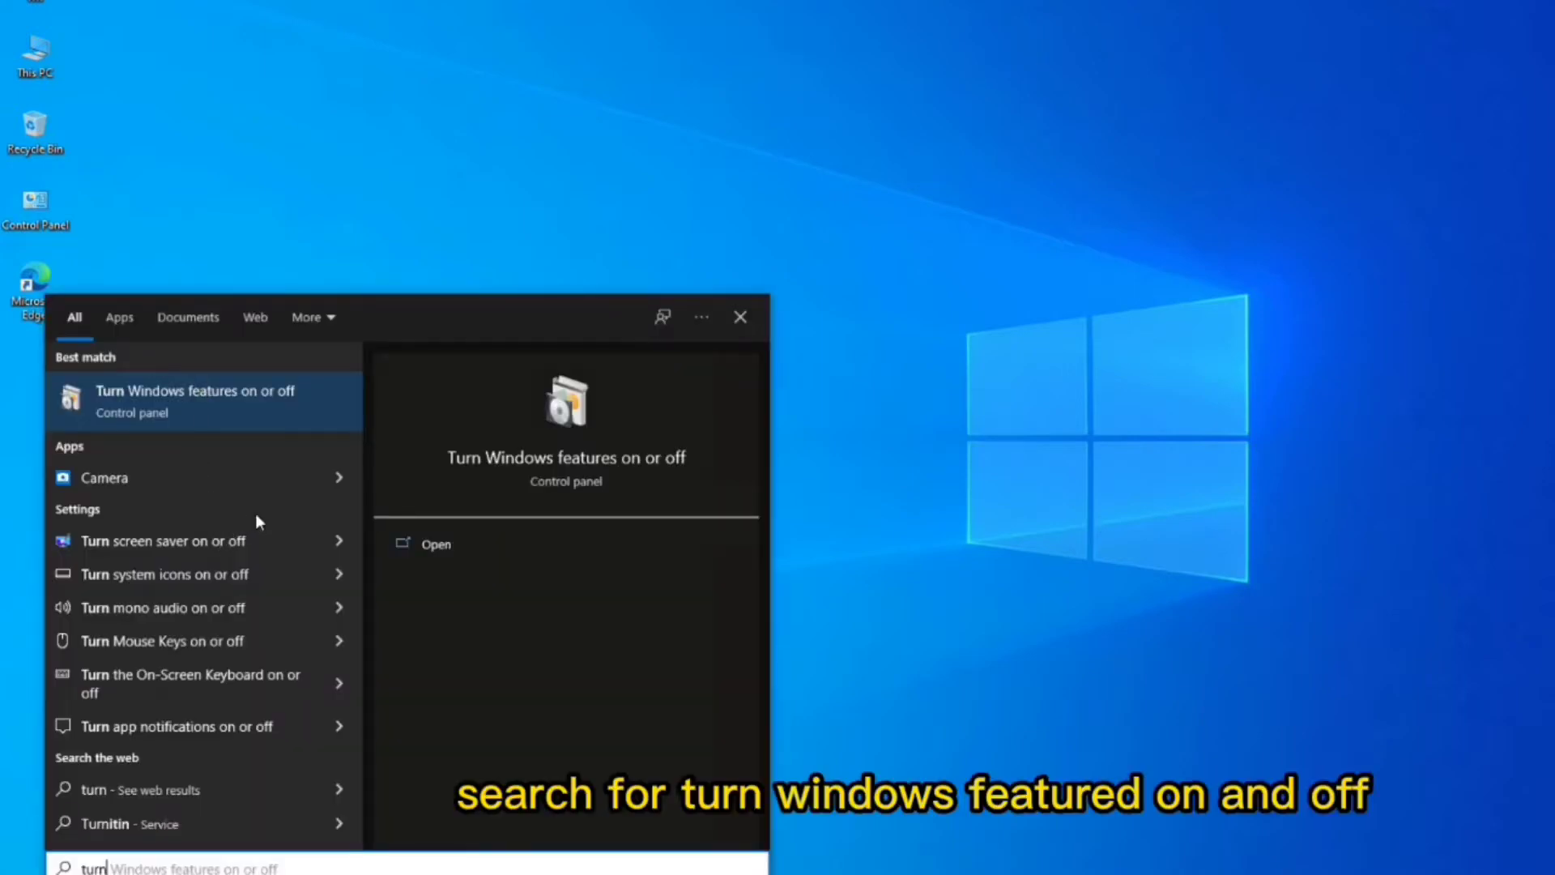
- Enable the Windows Subsystem for Linux feature in Windows Features and restart the PC to finish installing it
left_click(257, 413)
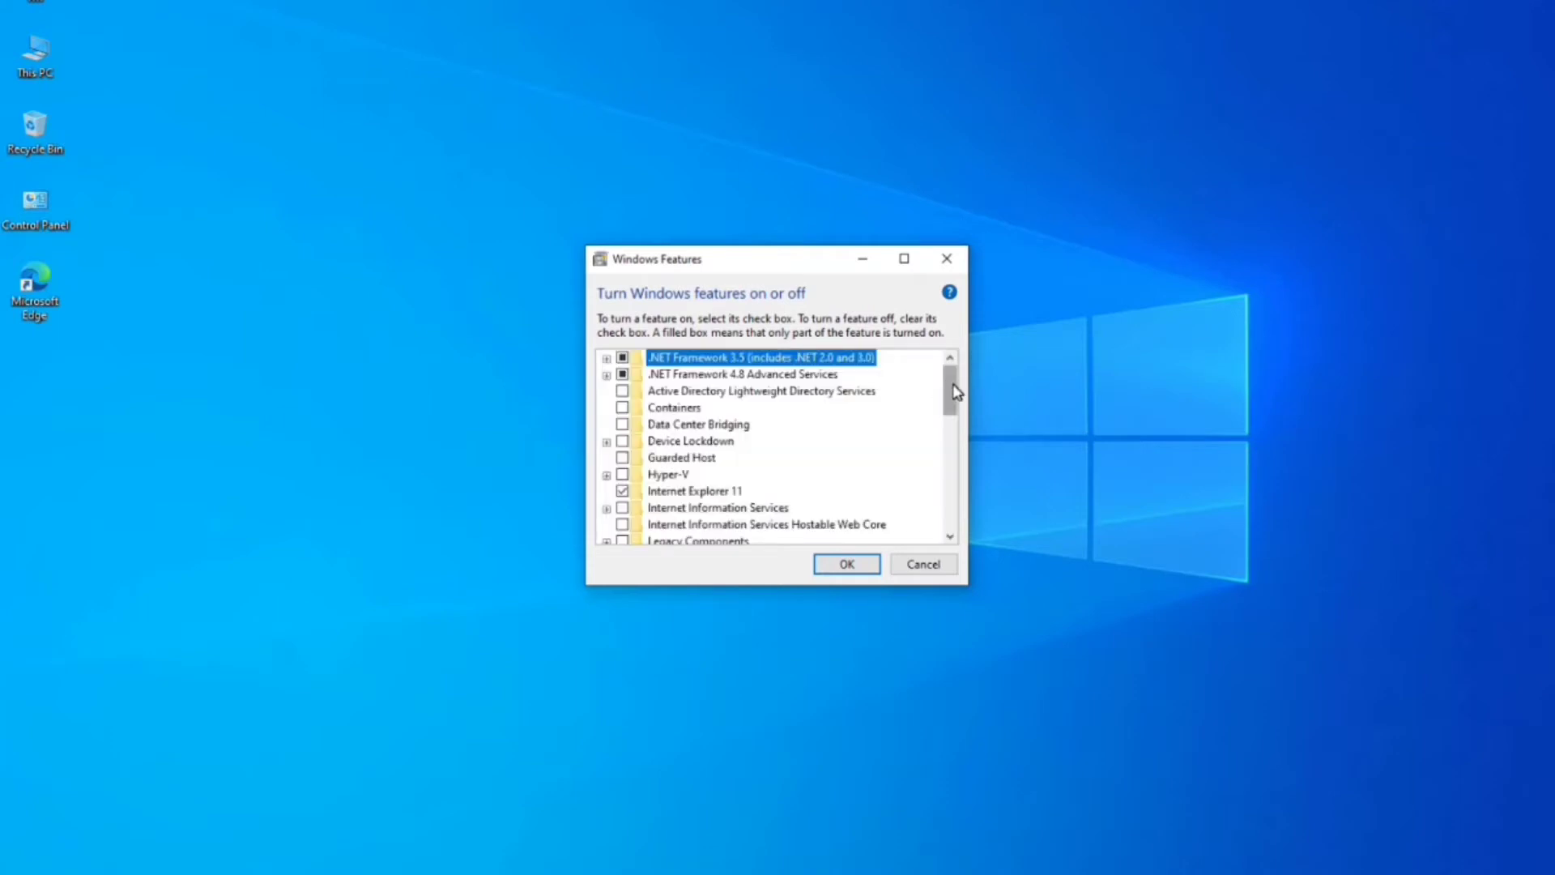
left_click_drag(949, 392, 958, 527)
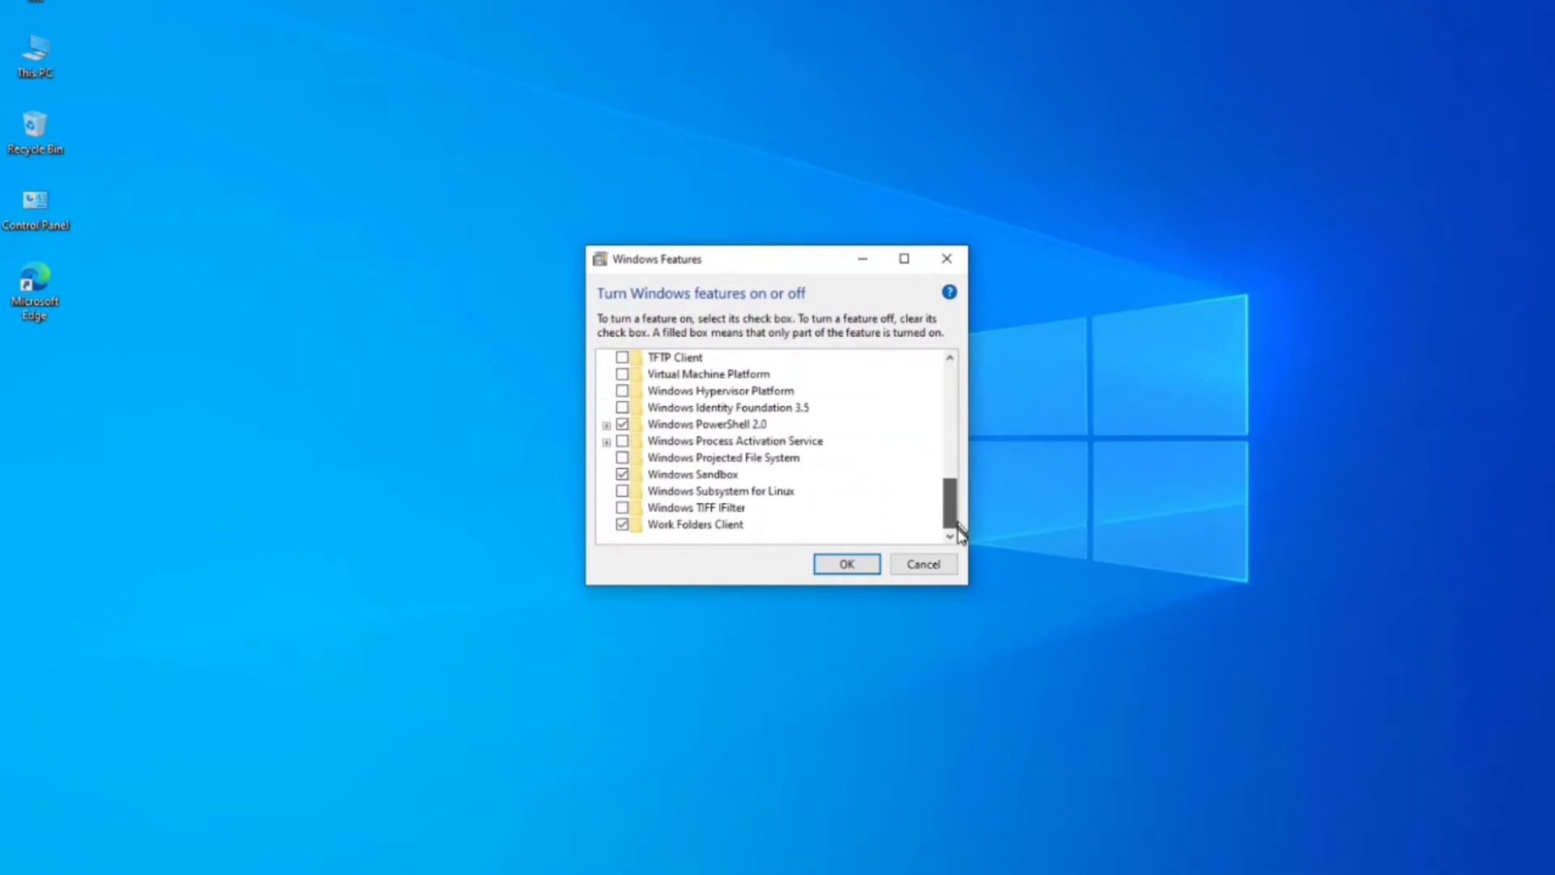
left_click(672, 491)
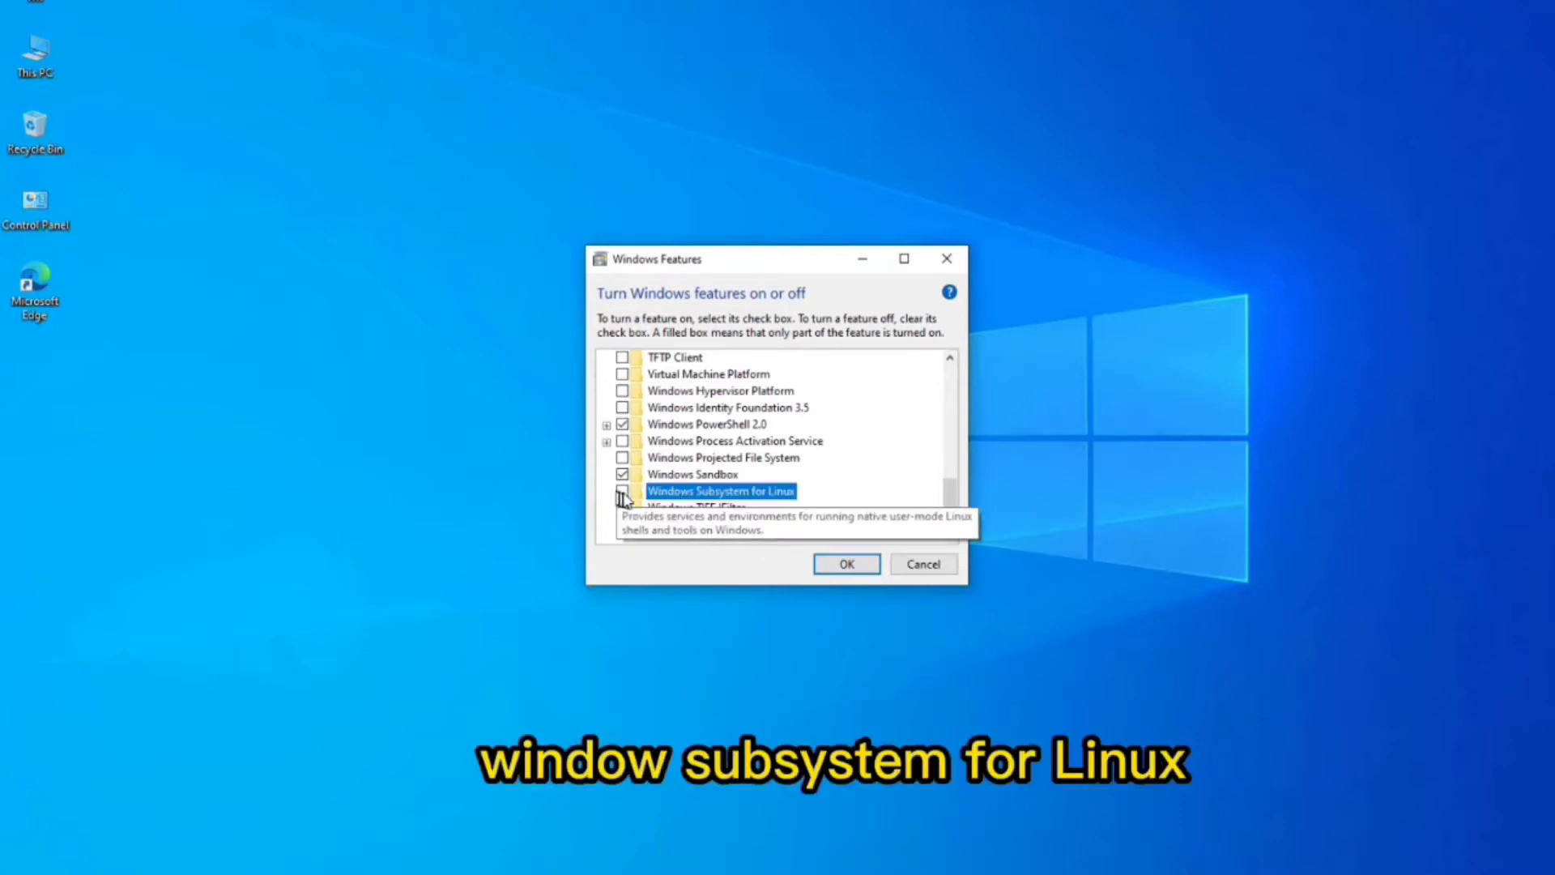
left_click(837, 568)
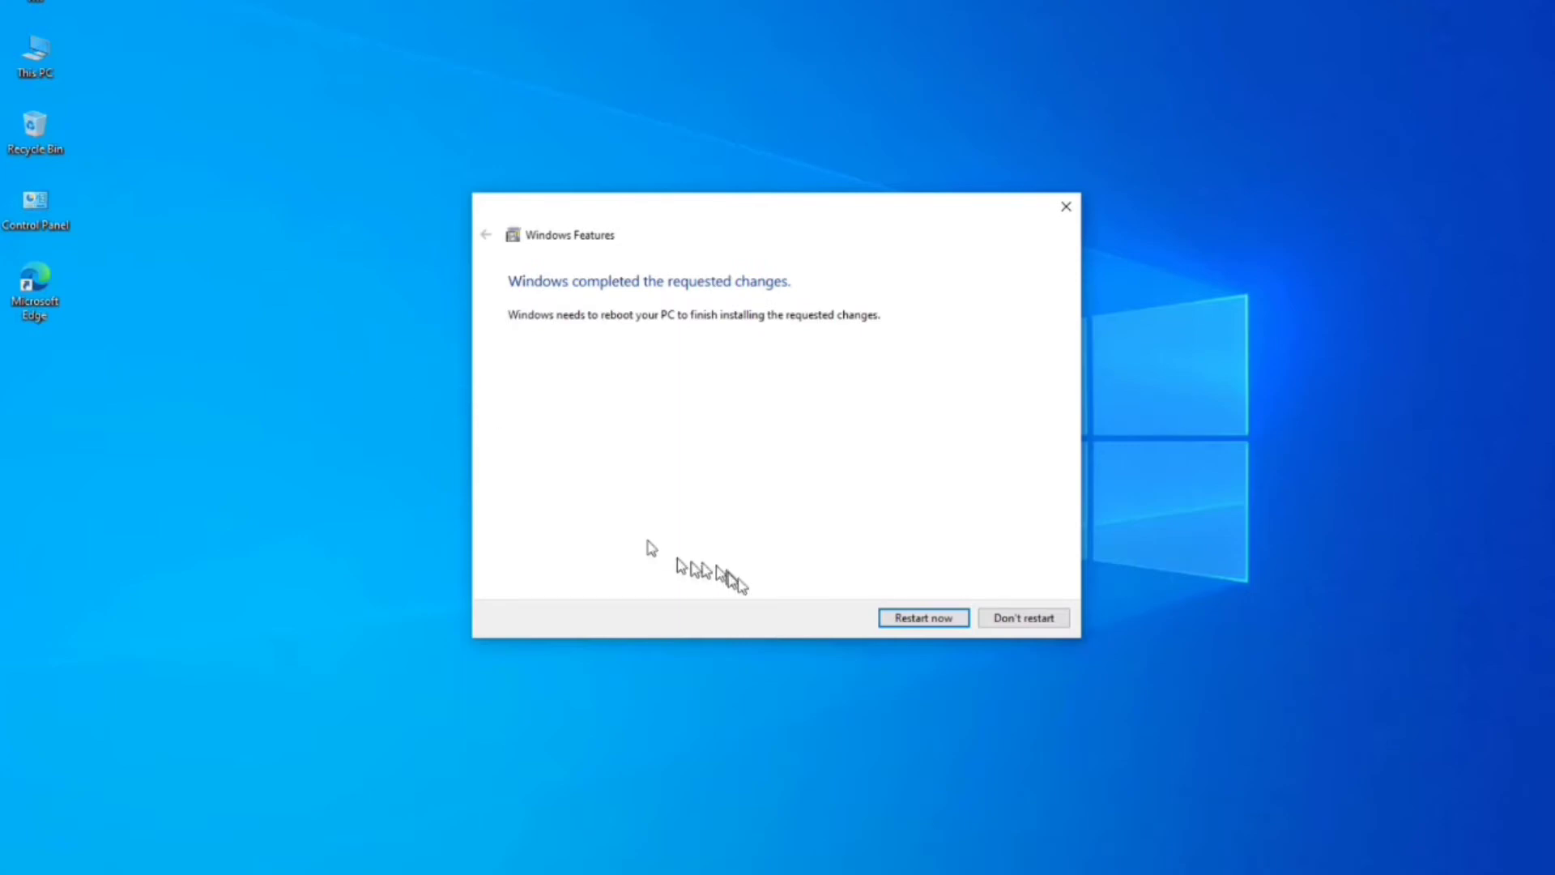
left_click(888, 620)
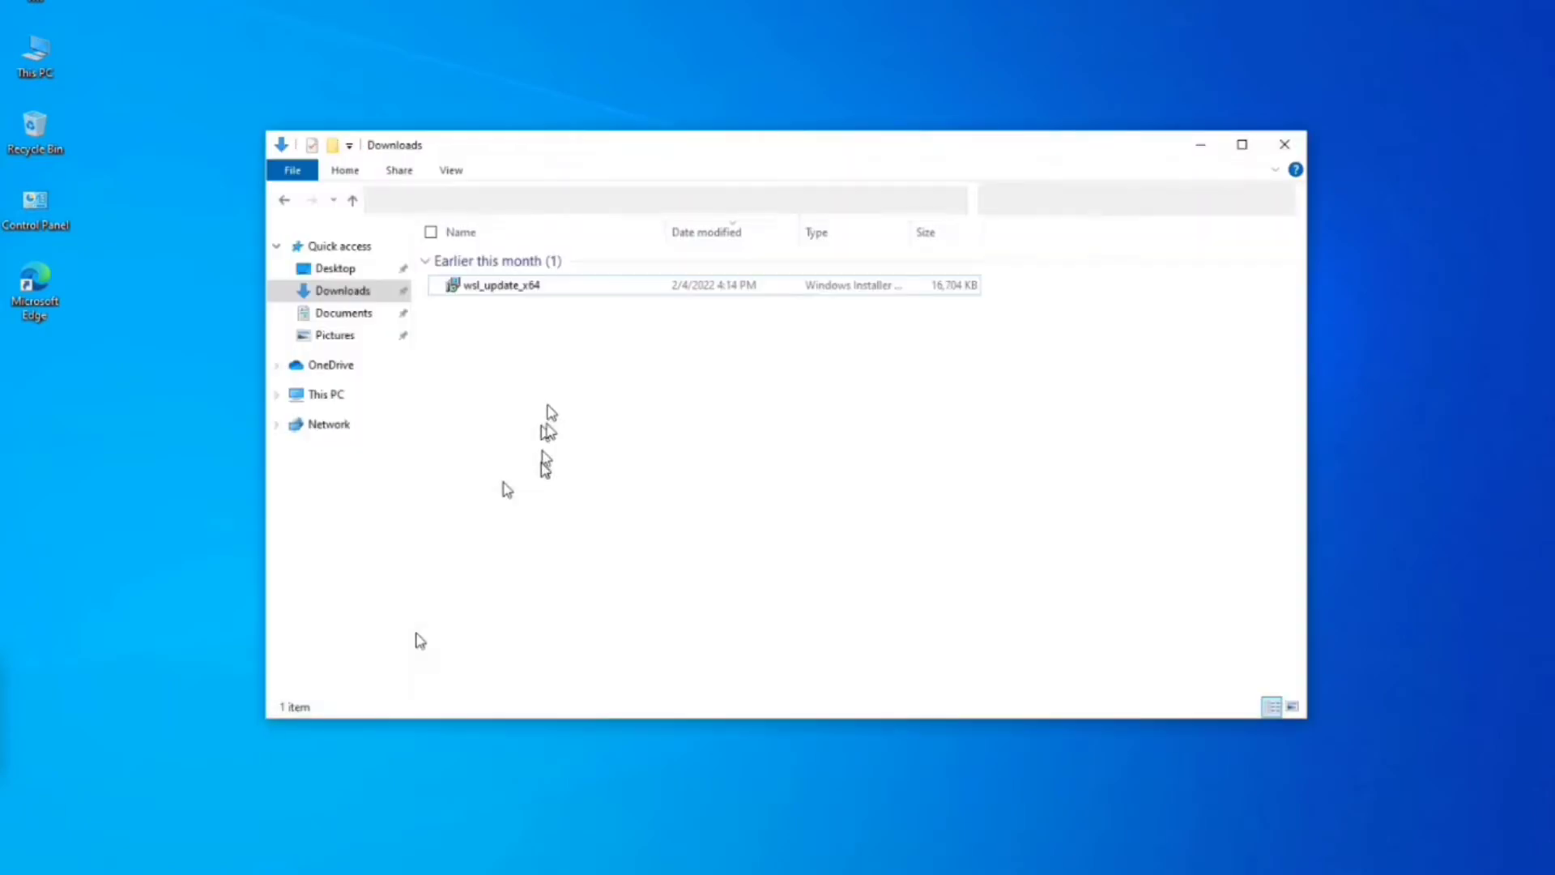
- Install the WSL update from wsl_update_x64 in Downloads, allowing it to make changes, and minimize the folder window
left_click(542, 287)
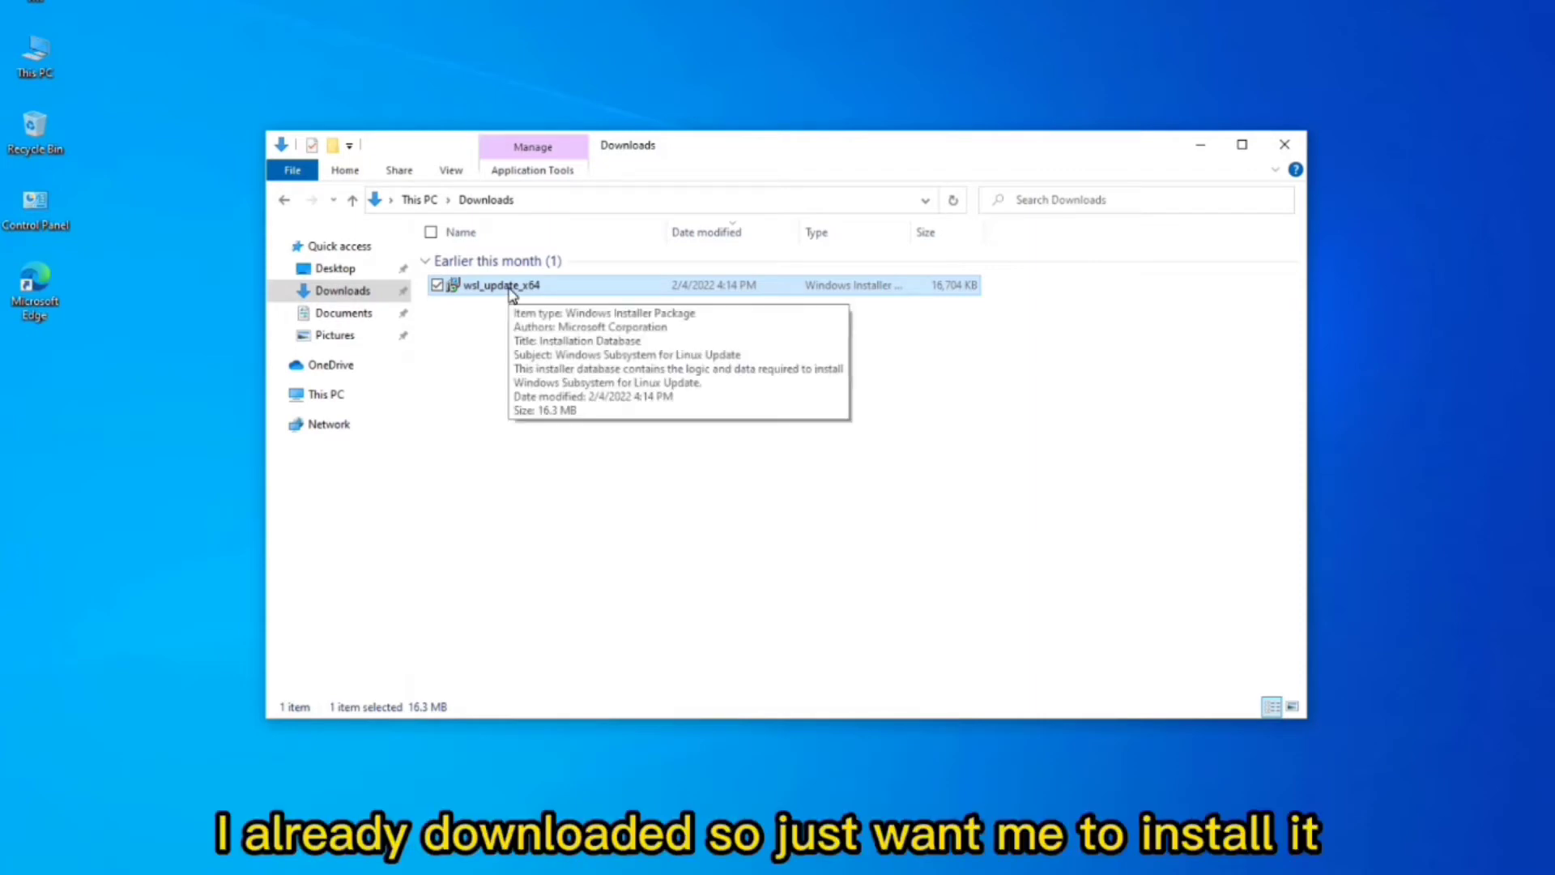
double_click(510, 290)
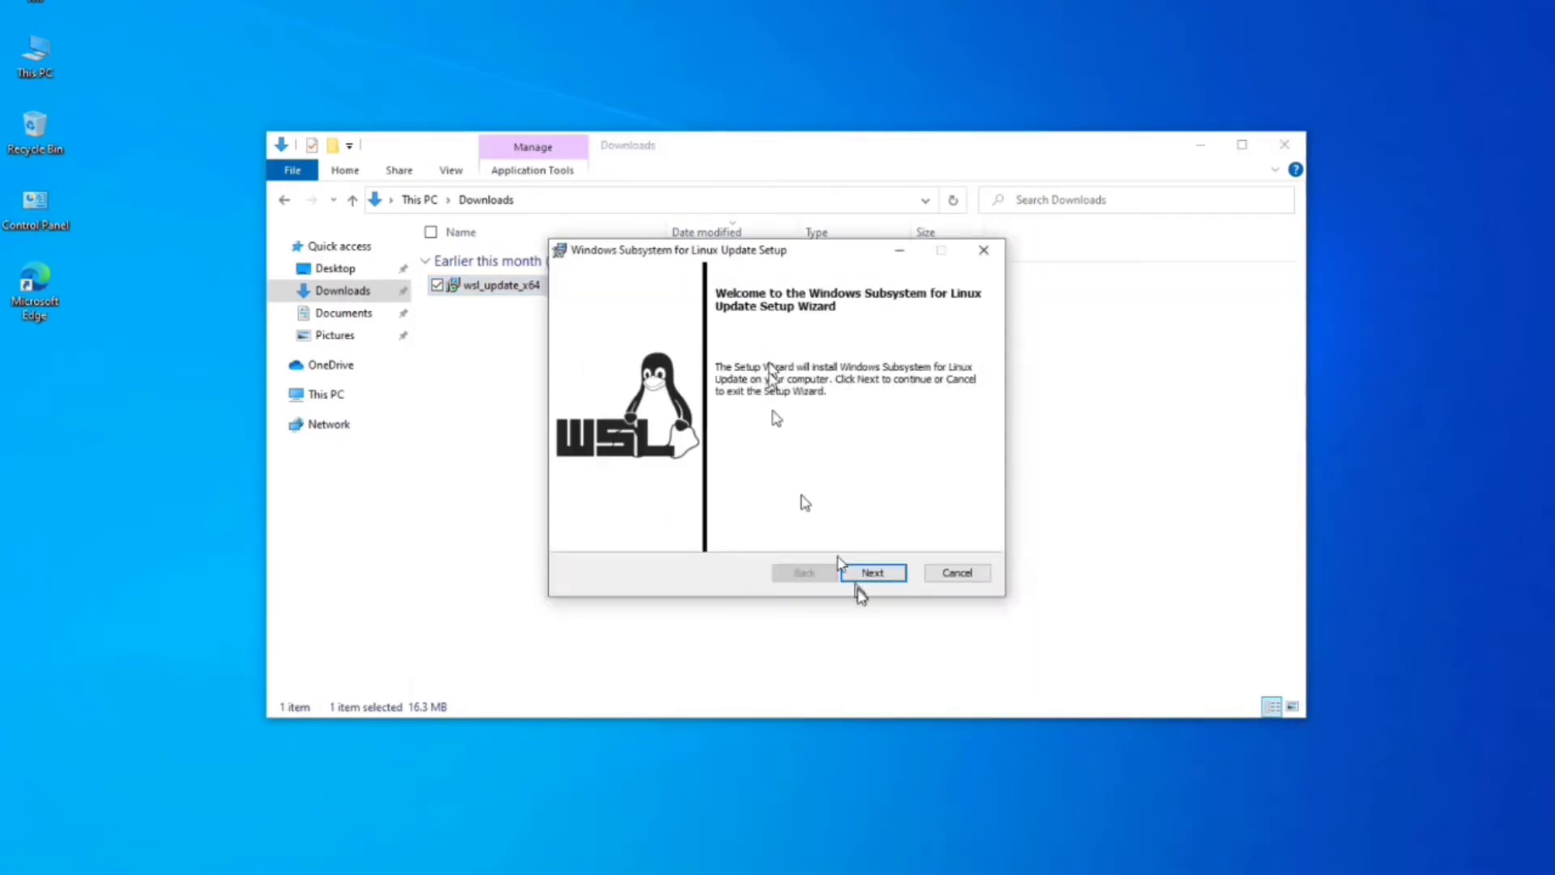
left_click(869, 574)
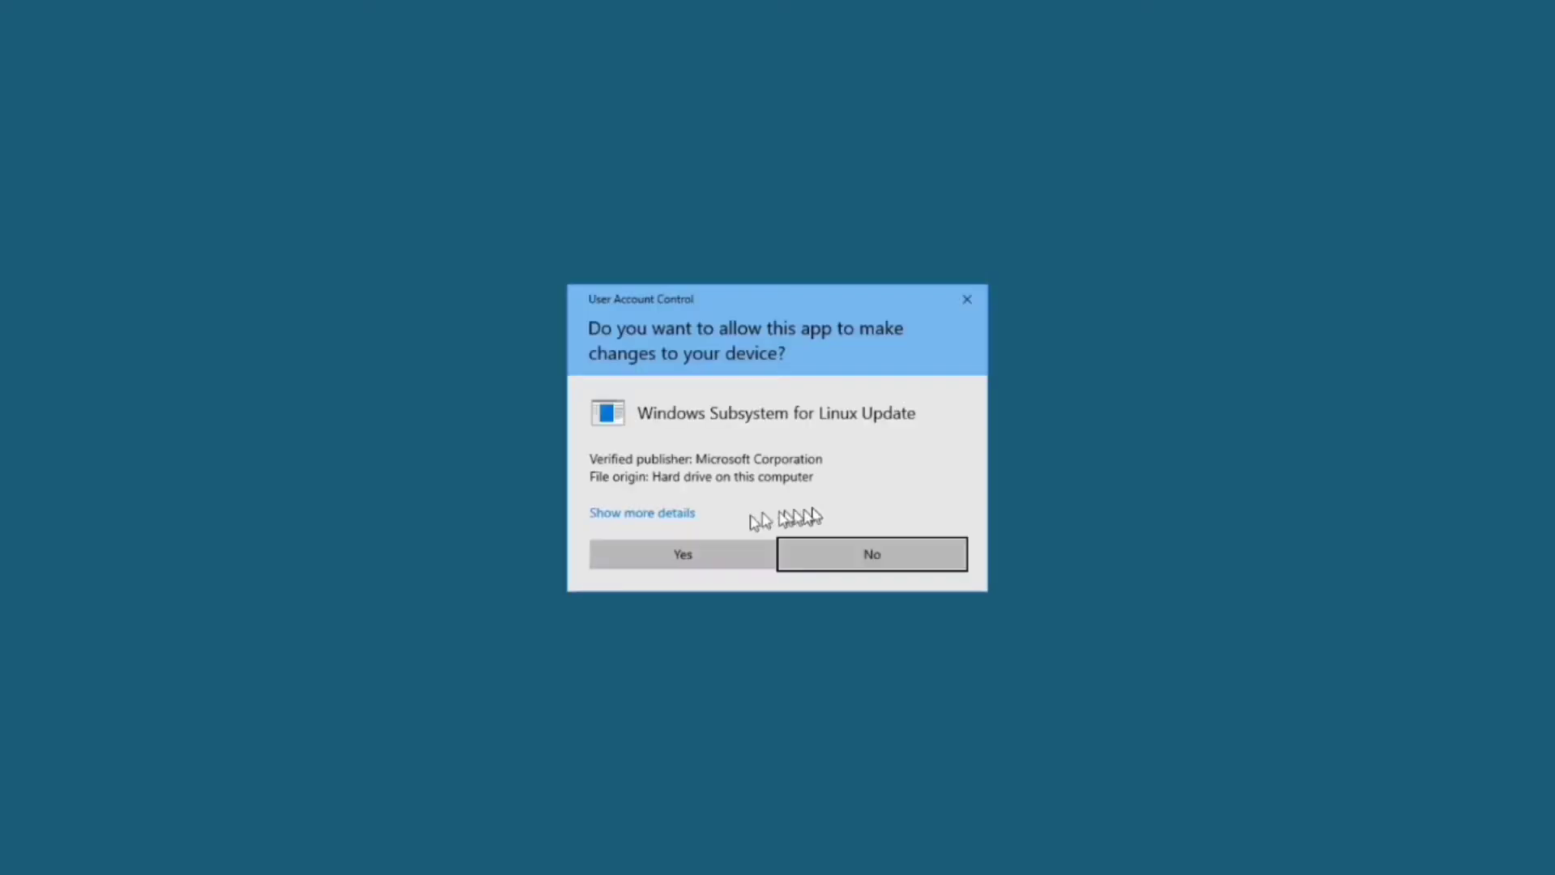
left_click(728, 557)
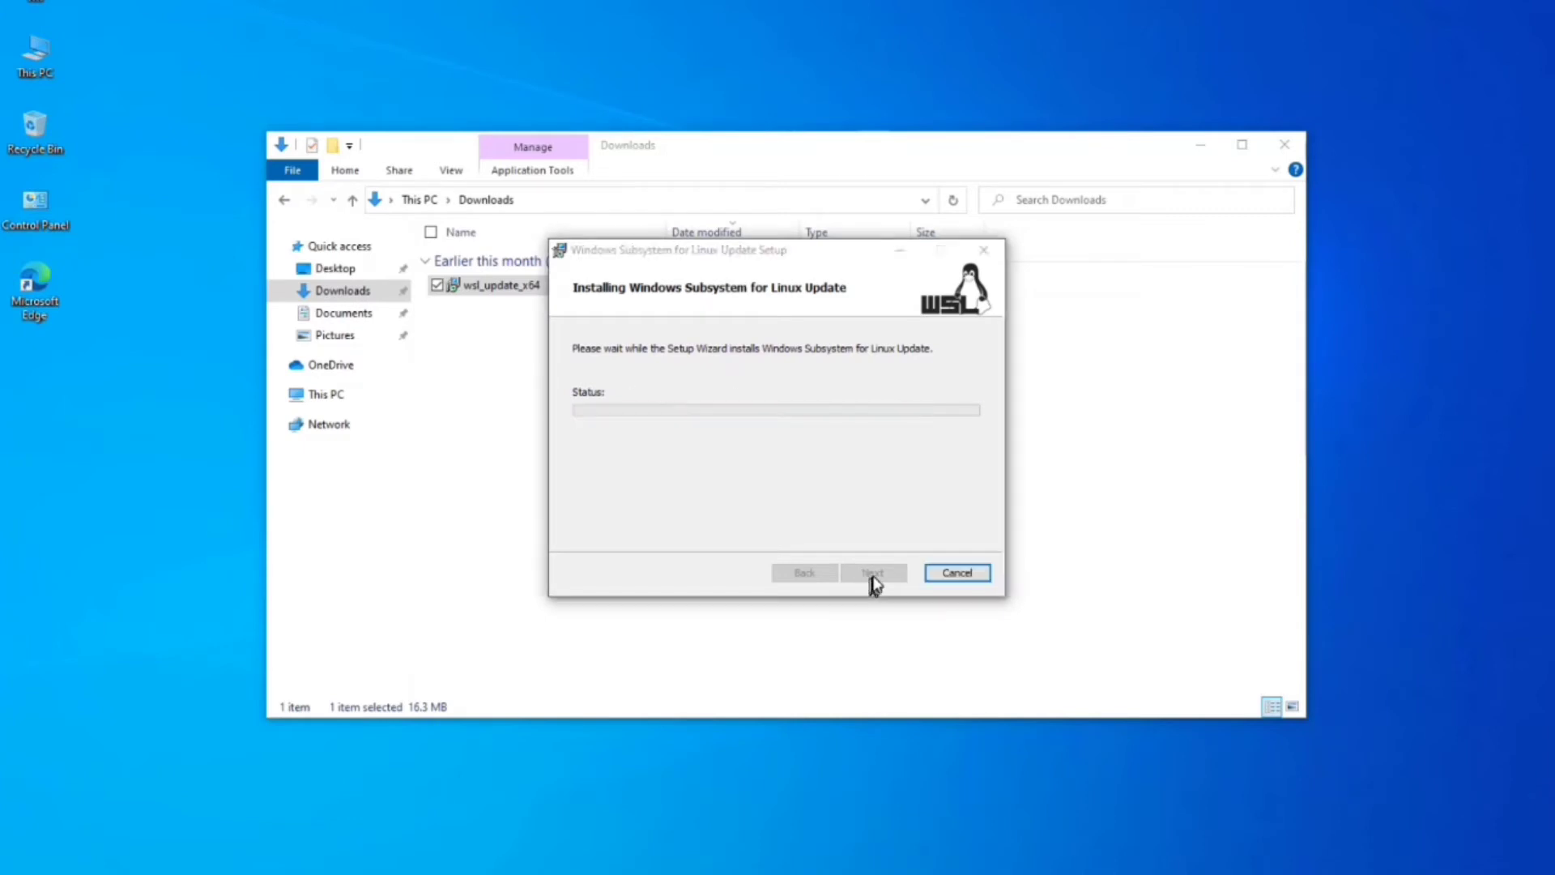
left_click(873, 573)
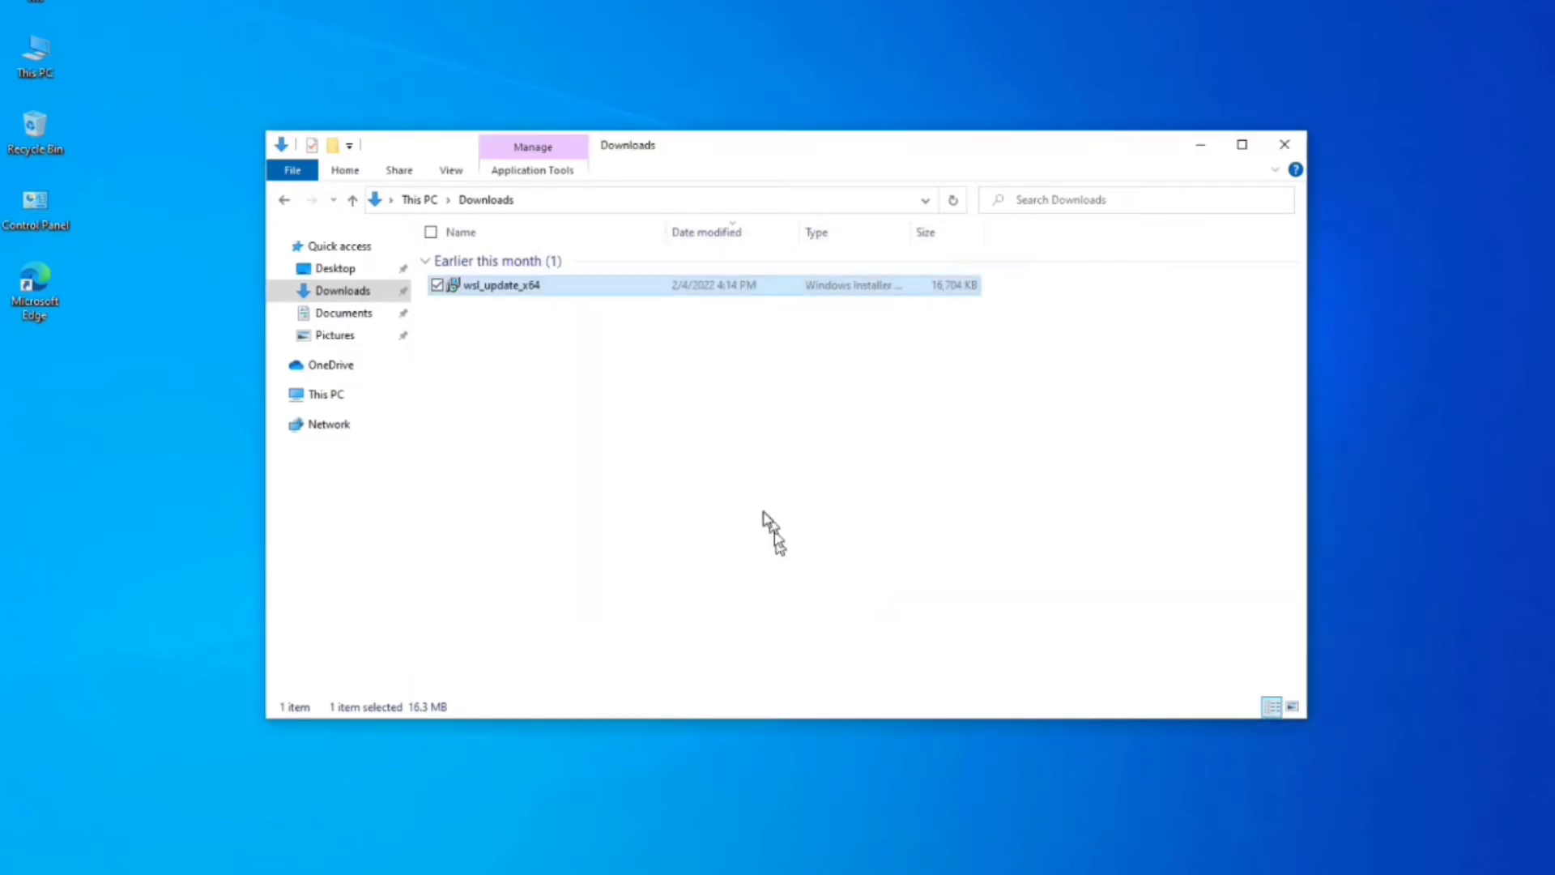
left_click(1201, 146)
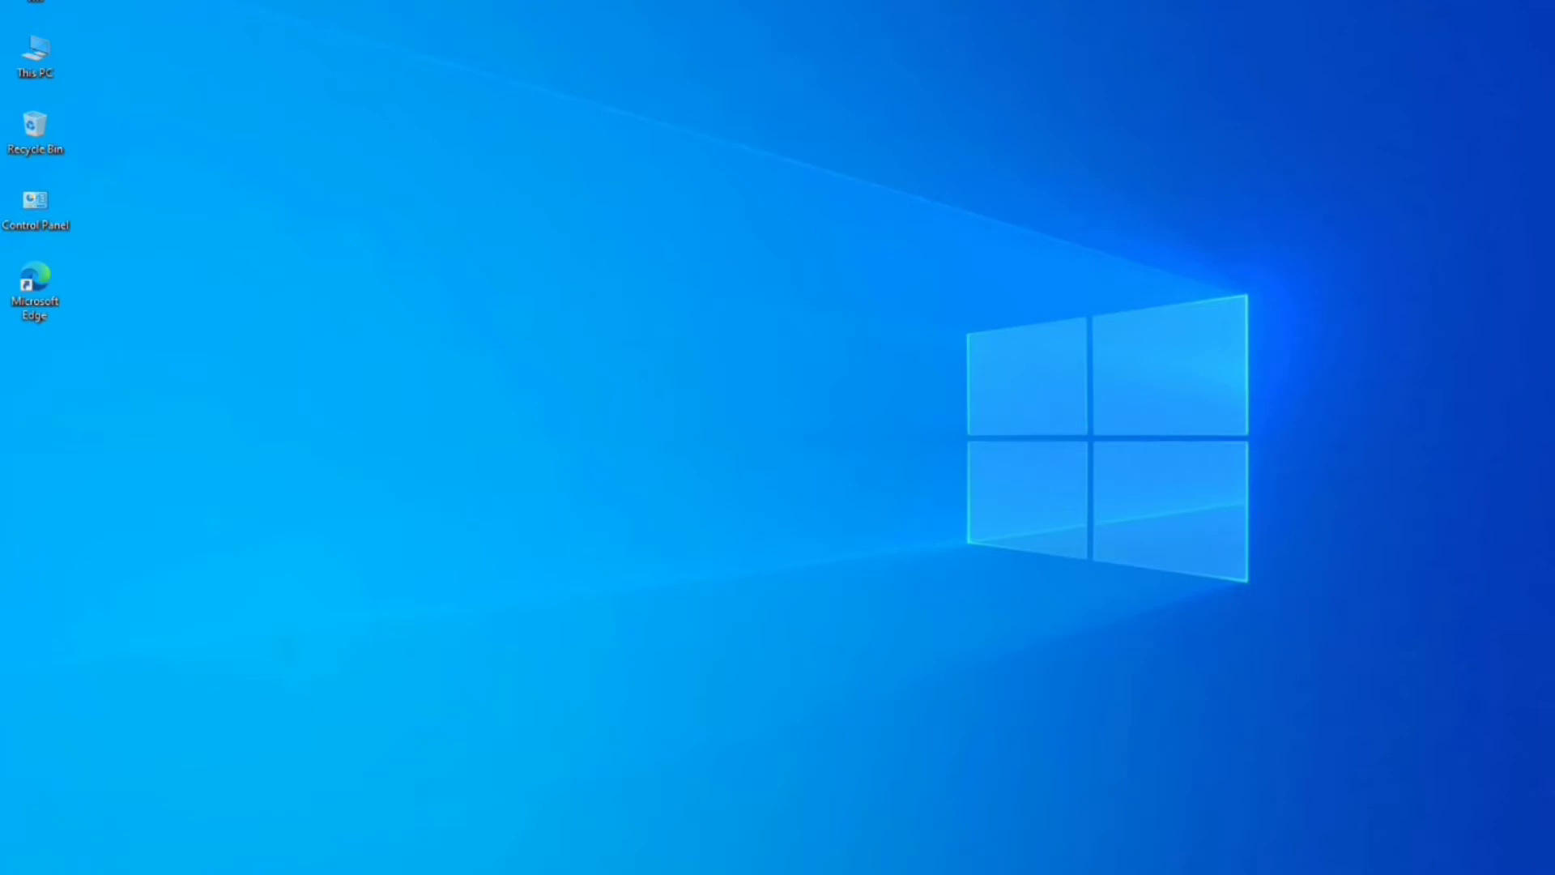
- Install the Ubuntu app by Canonical Group Limited from a Microsoft Store search for "linux" and launch it
left_click(16, 871)
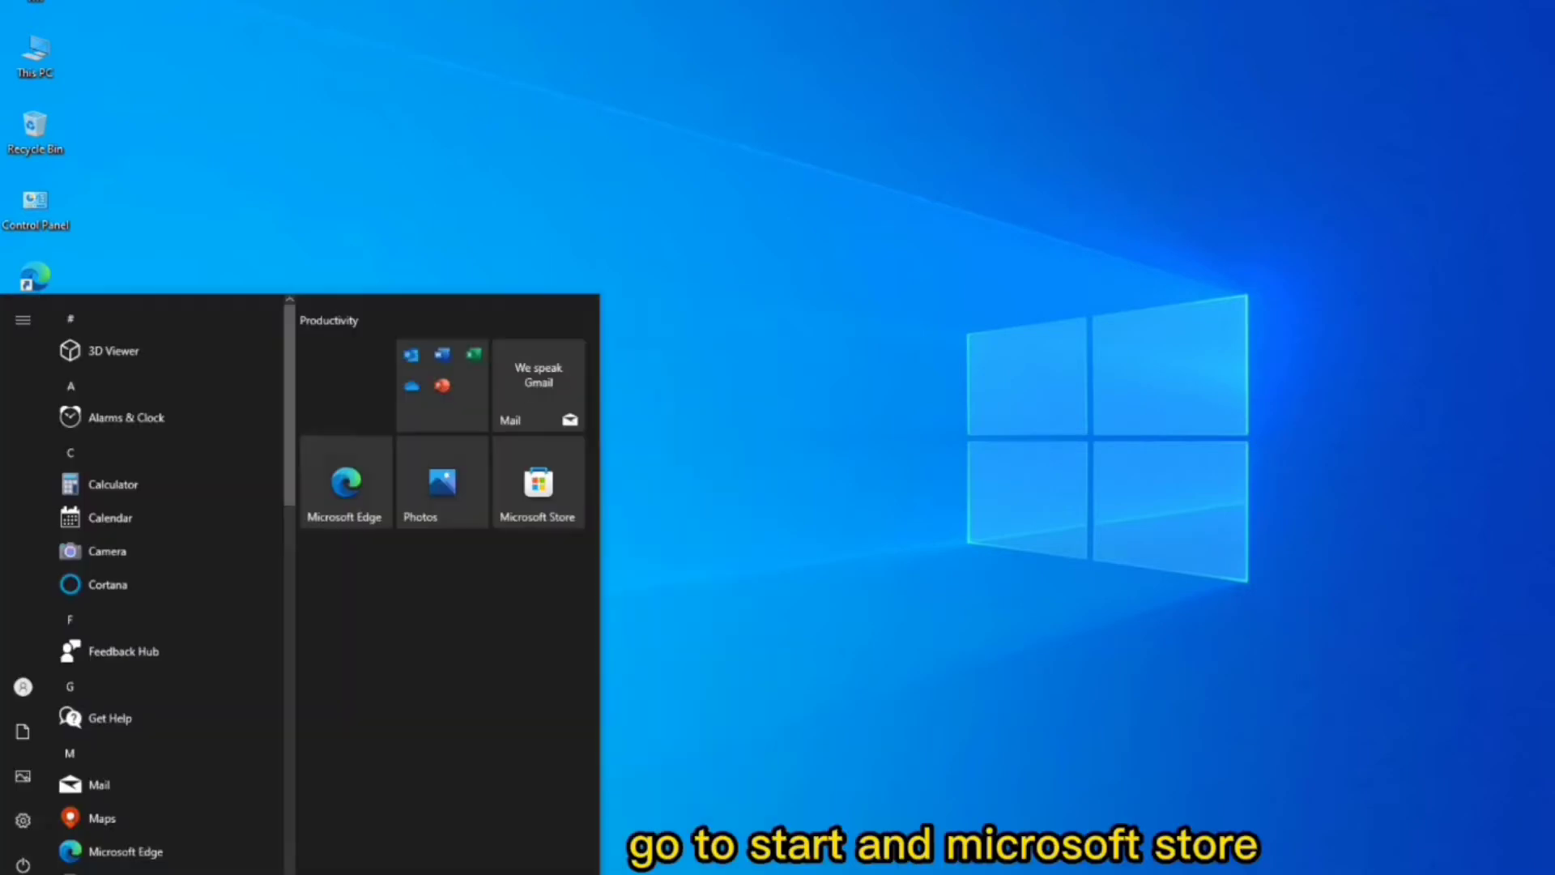
left_click(546, 499)
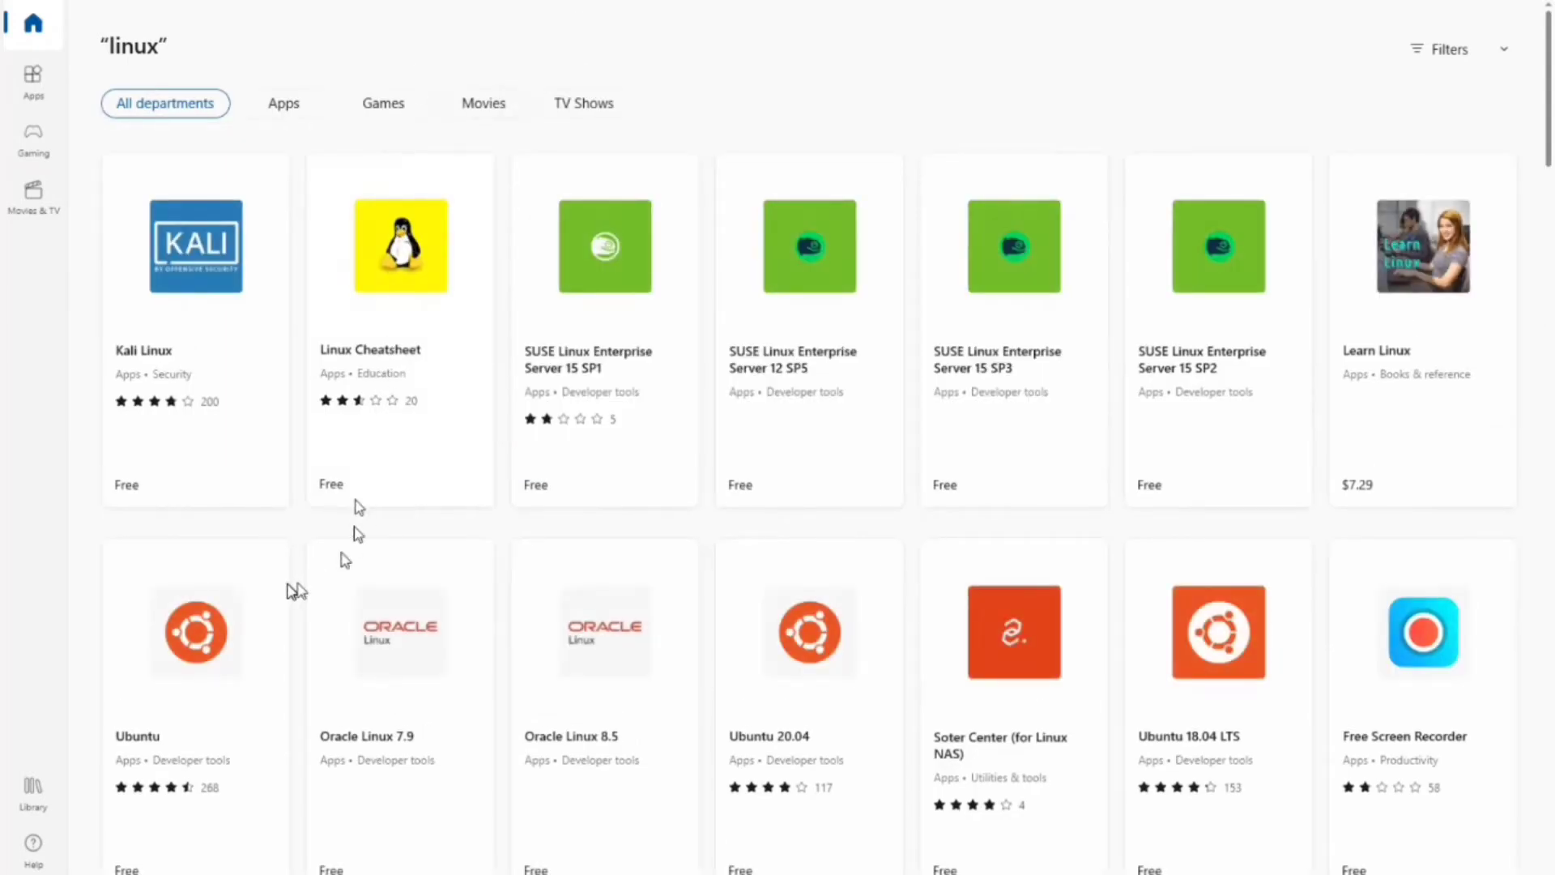
left_click(189, 644)
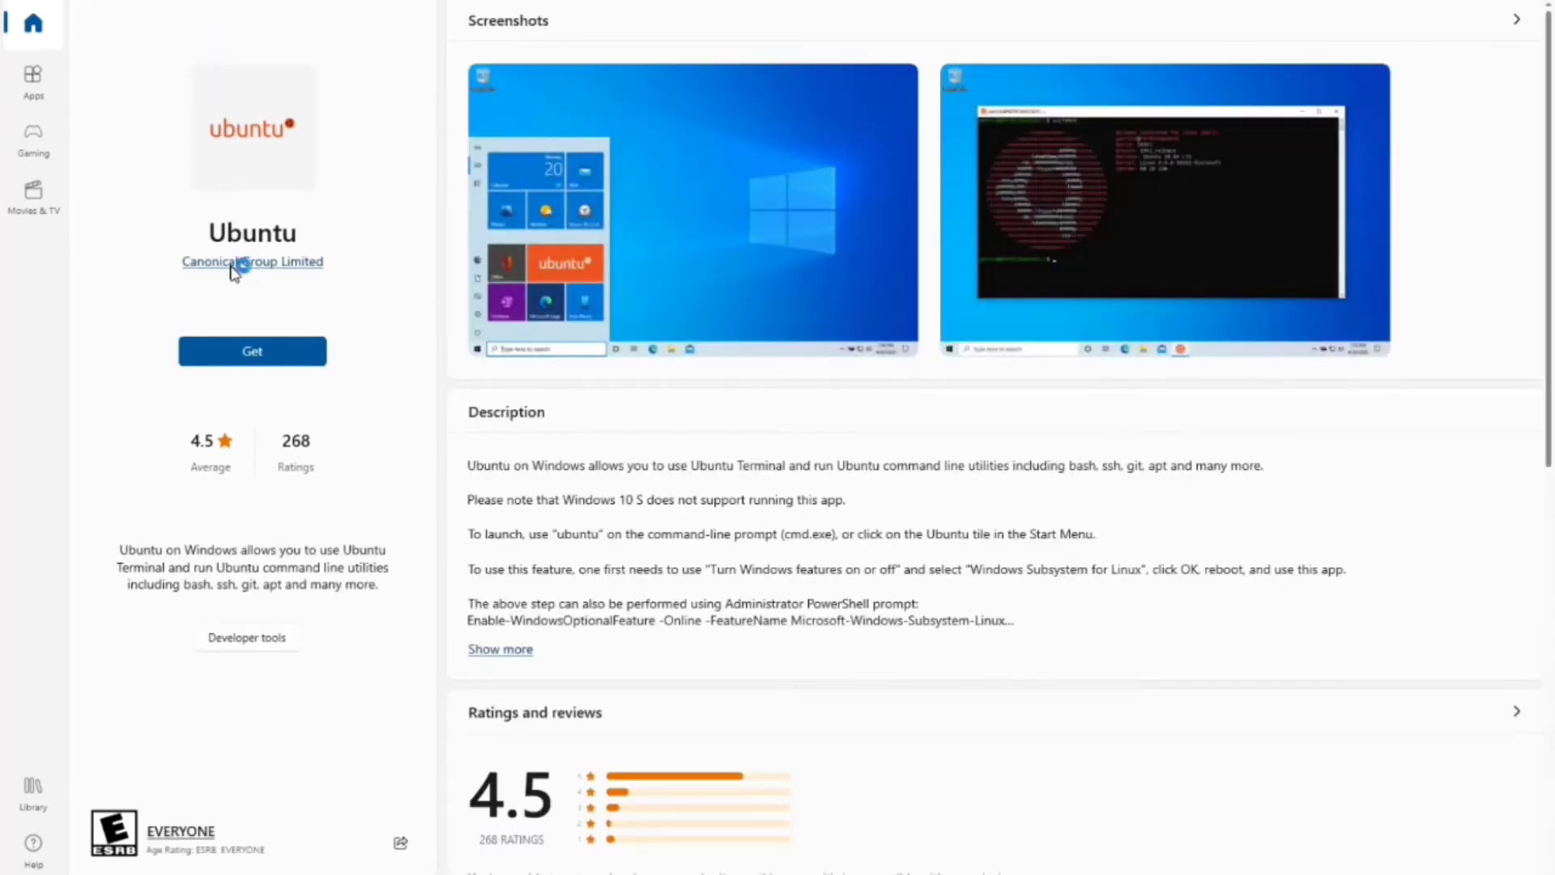
left_click(253, 353)
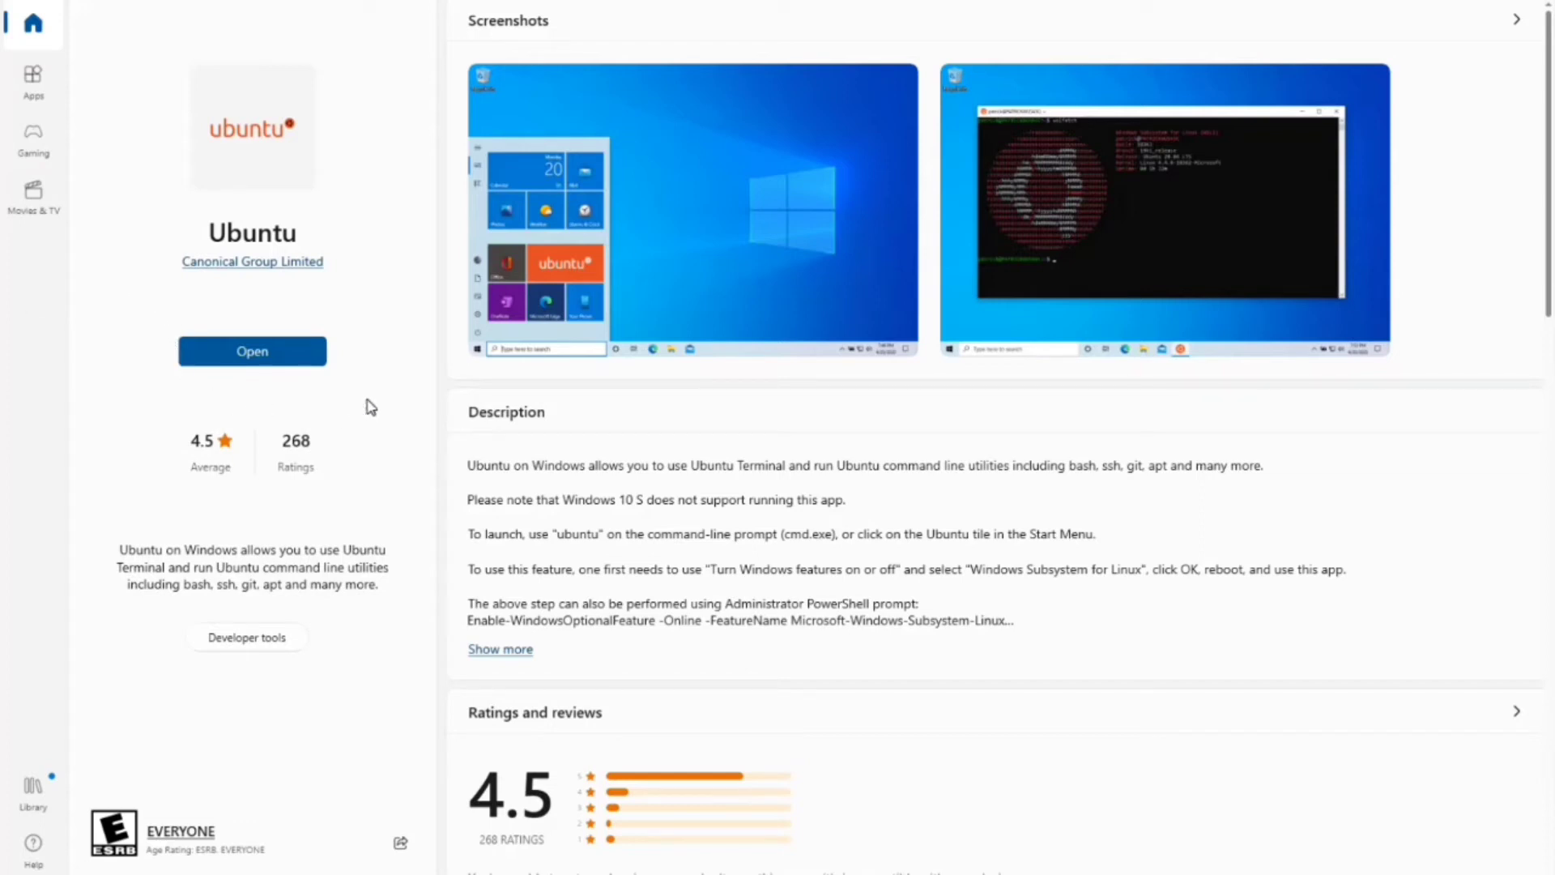
left_click(270, 363)
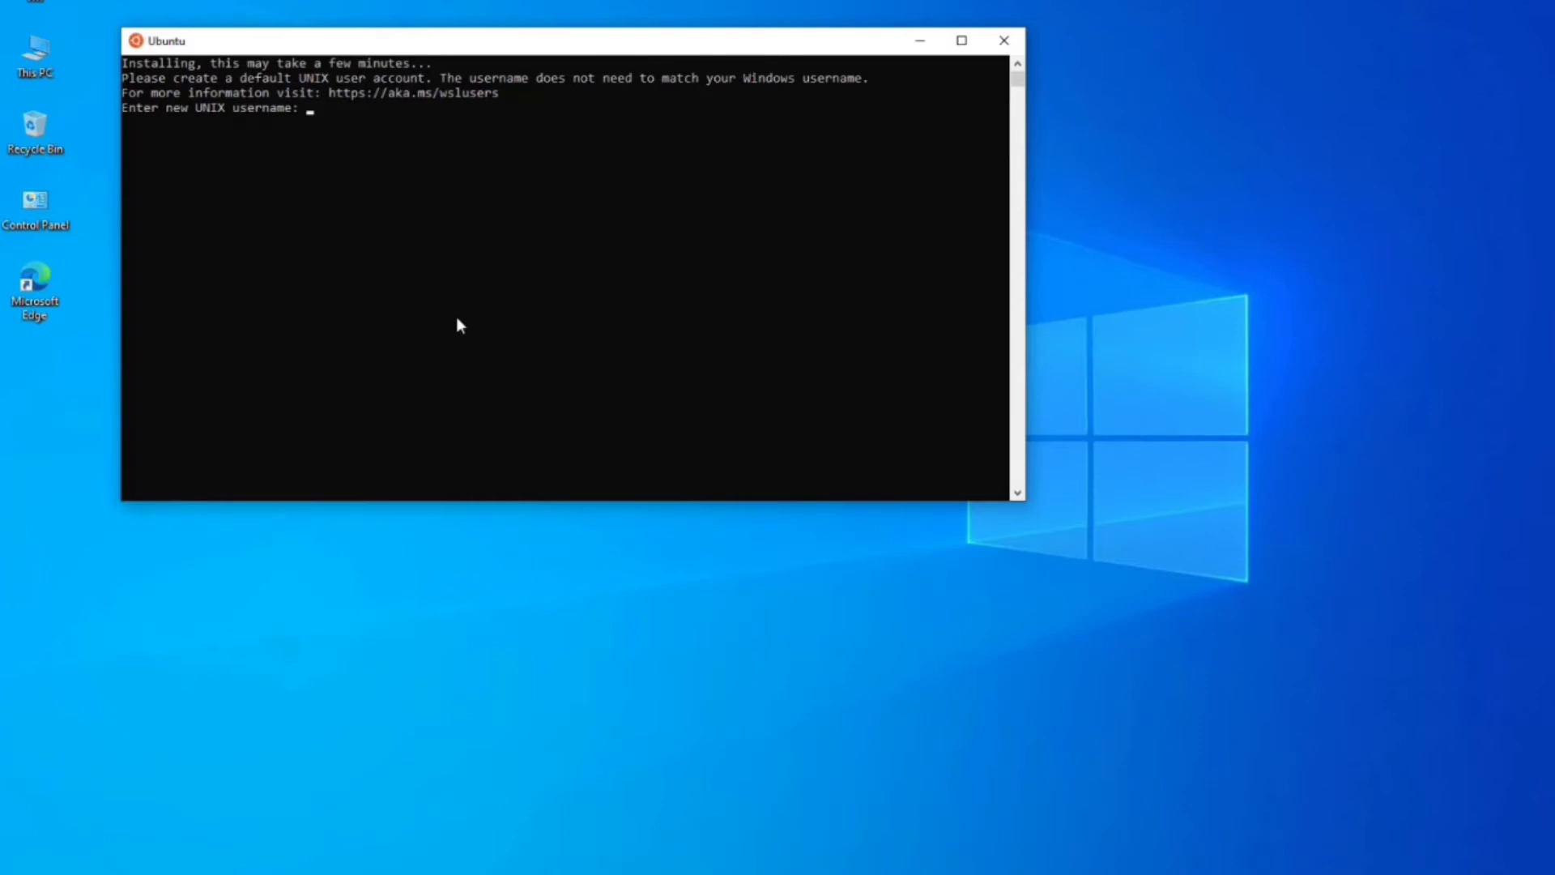
- Create the default UNIX account in the Ubuntu terminal with username ubuntu, entering and retyping the account password
left_click(503, 302)
key("Escape")
type("ubuntu")
key("Return")
key("Return")
key("Return")
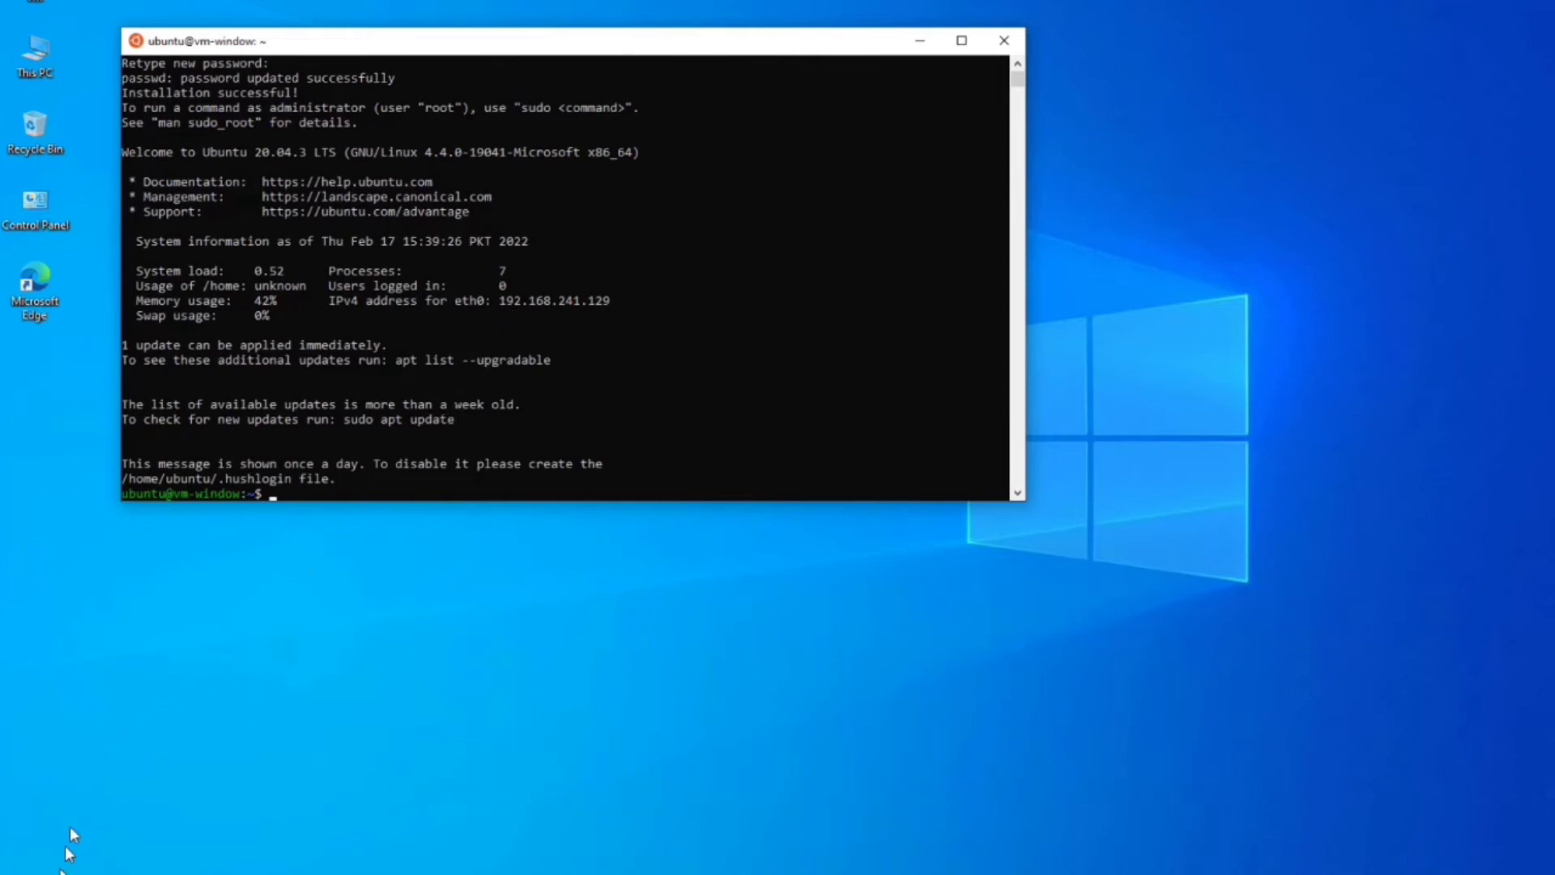
- Run Windows PowerShell as administrator and move its window clear of the Ubuntu terminal's output
left_click(22, 874)
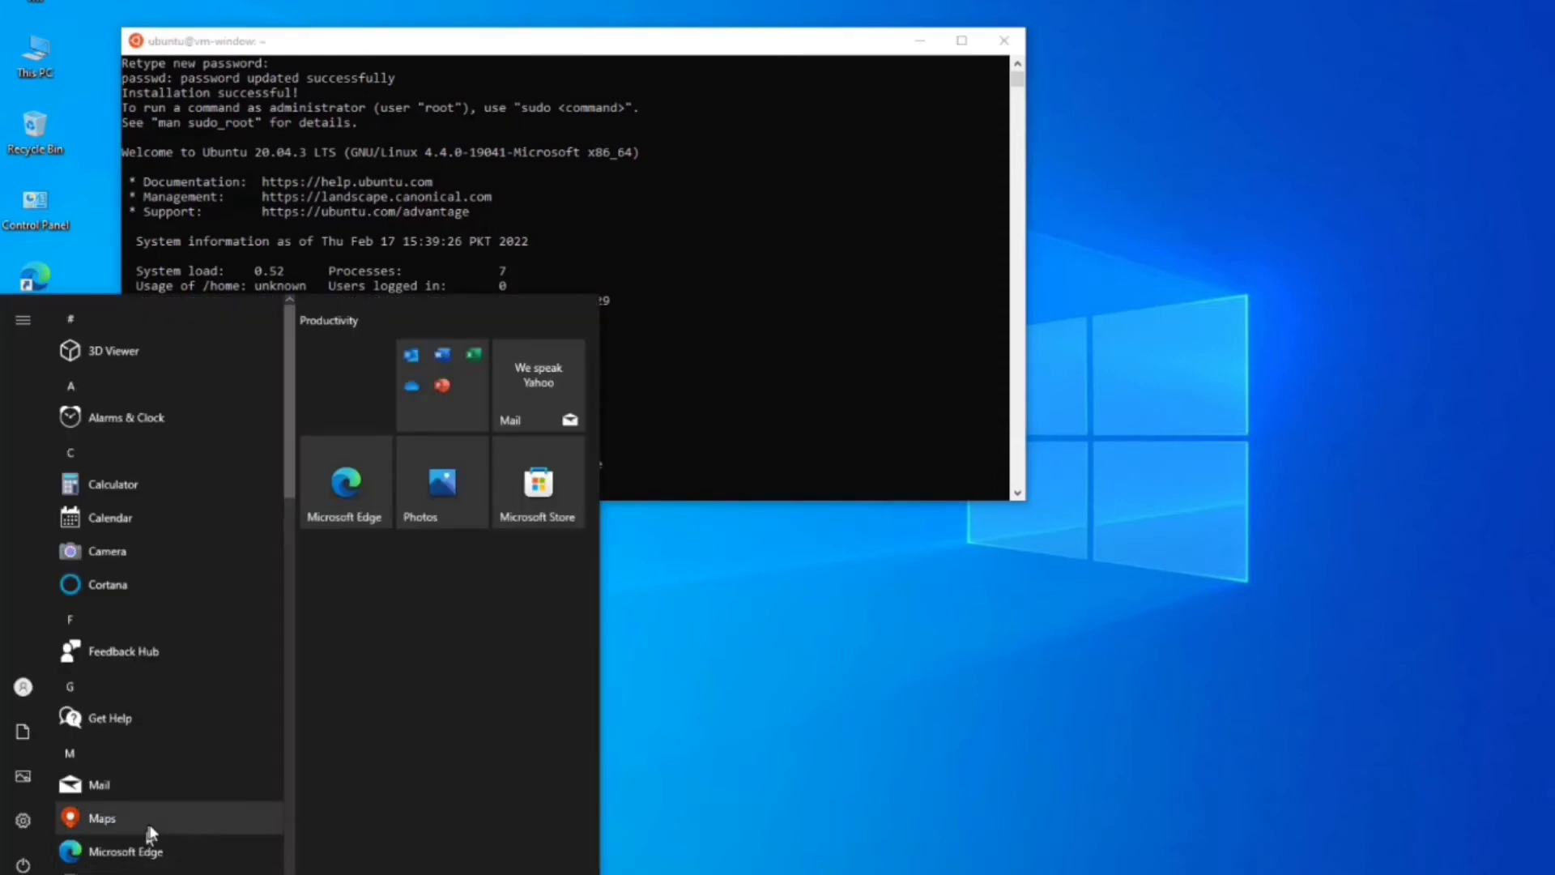
type("po")
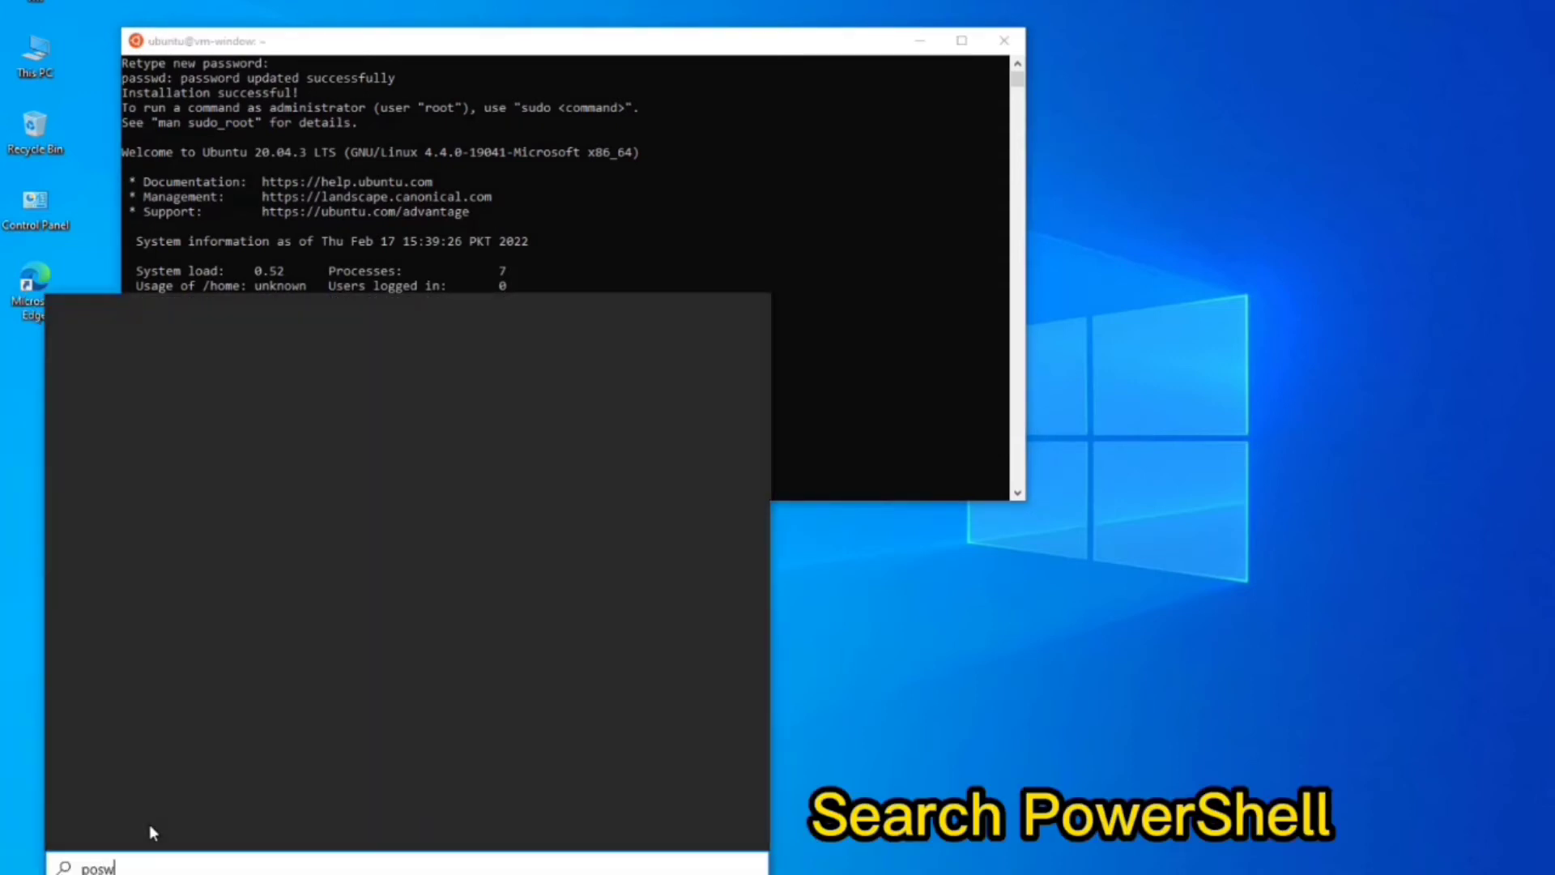
type("sw")
key("BackSpace")
key("BackSpace")
type("wershe")
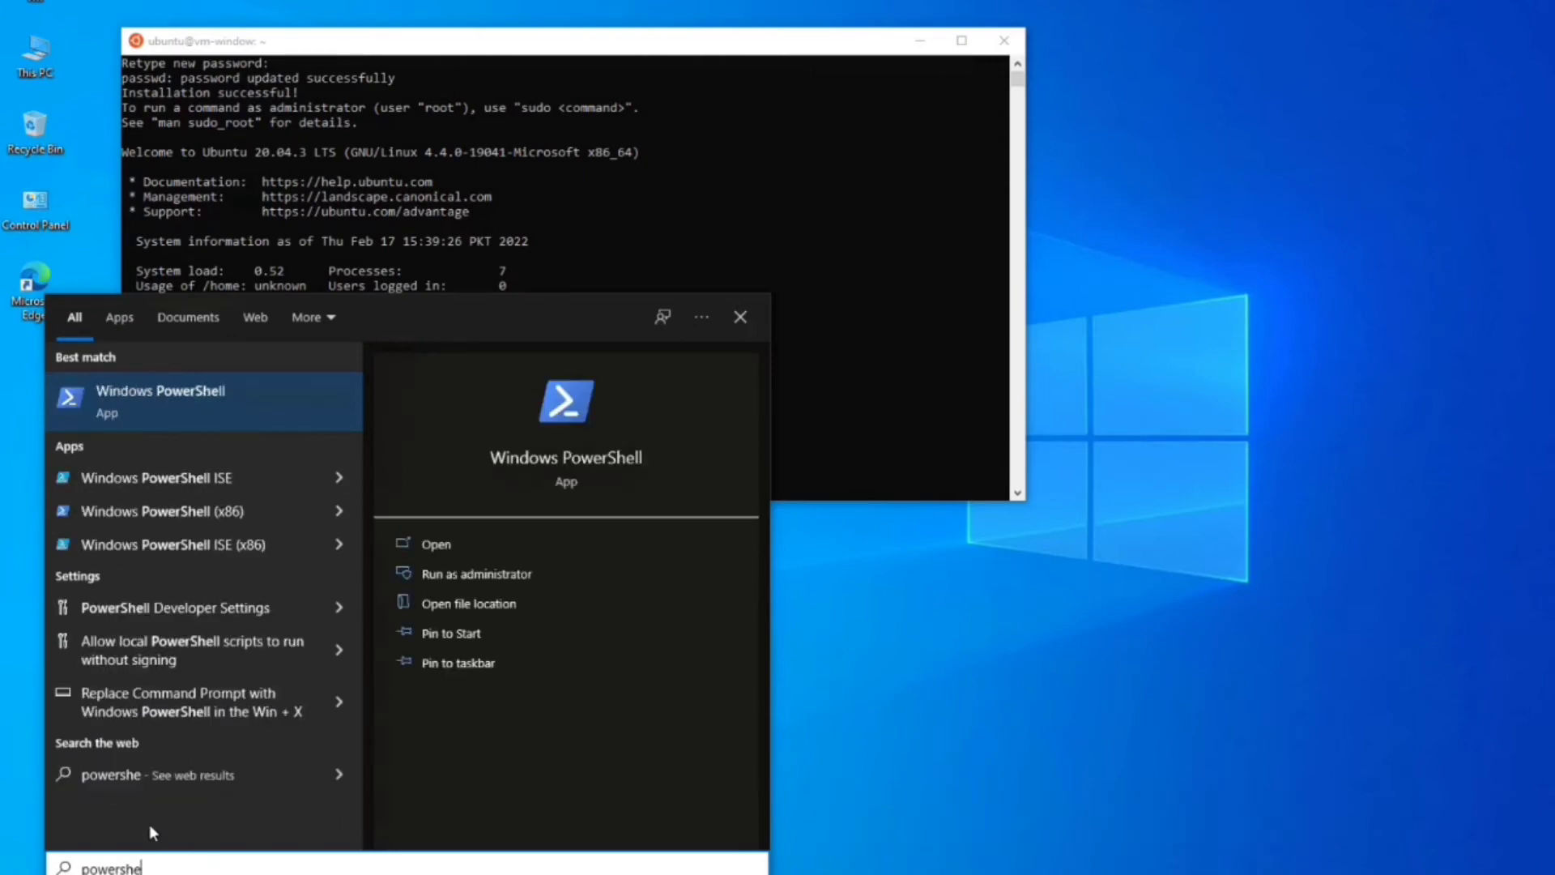
left_click(523, 573)
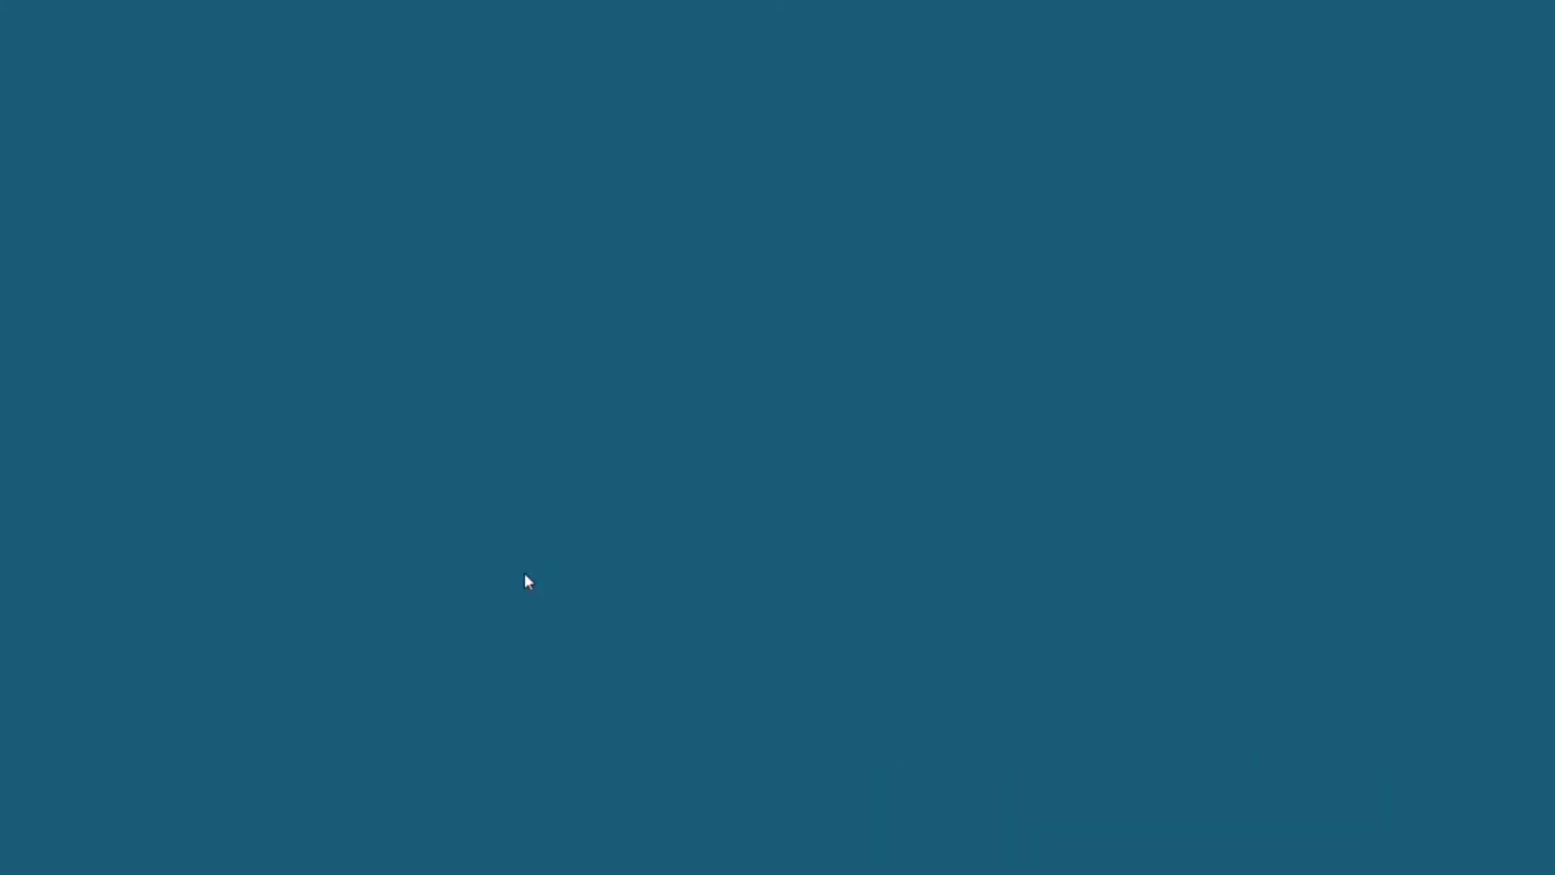
left_click(708, 545)
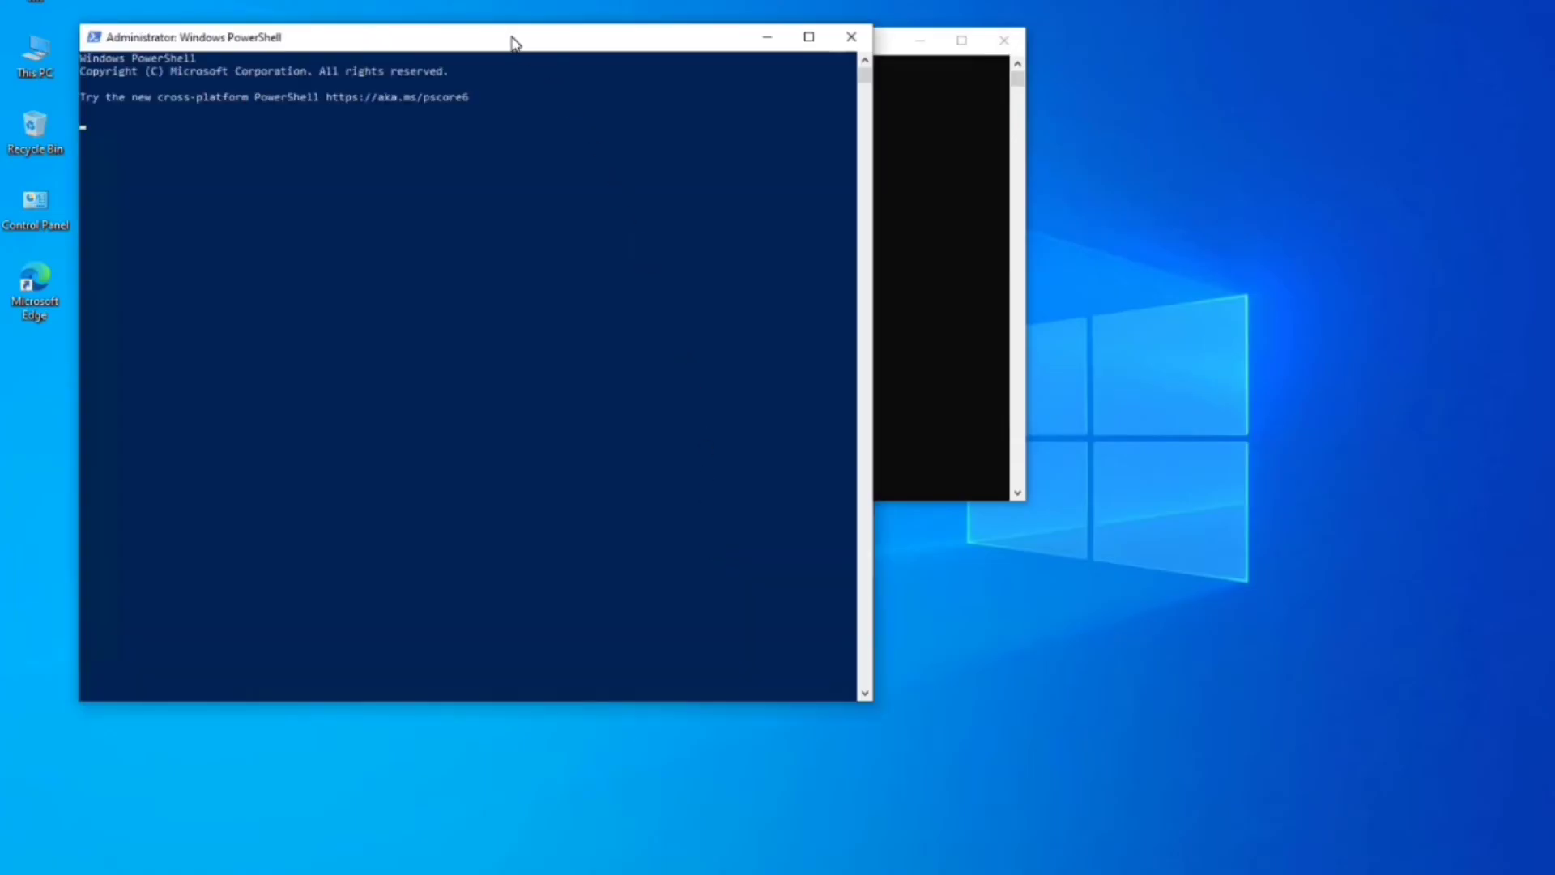
left_click_drag(510, 41, 529, 48)
left_click_drag(830, 74, 929, 66)
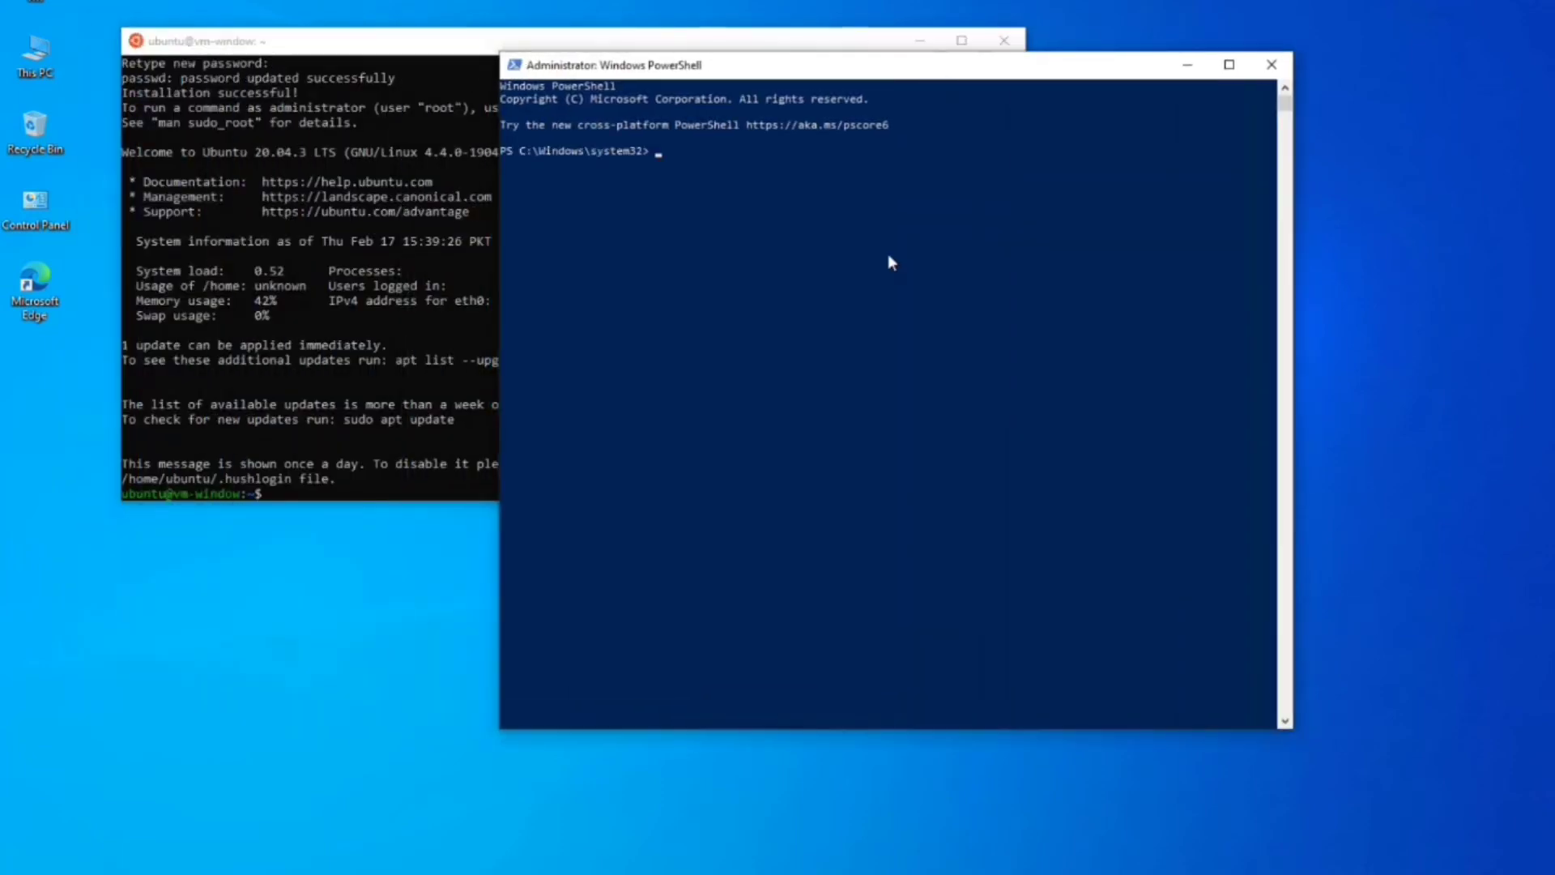
- List the installed Linux distributions with their state and WSL version by running wsl -l -v
type("wsl")
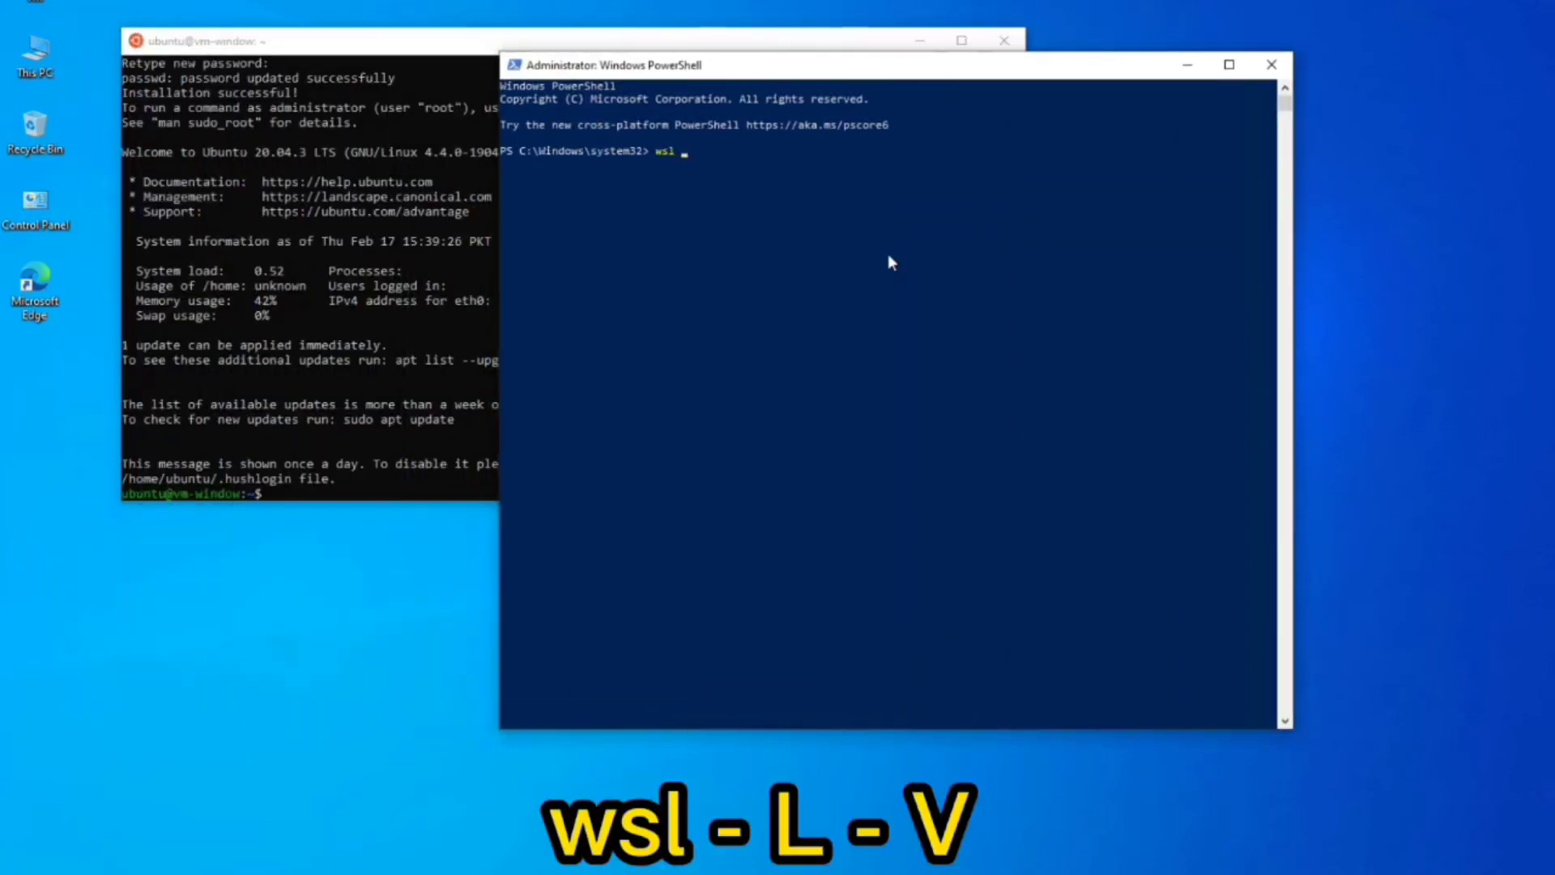
type(" -l -v")
key("Return")
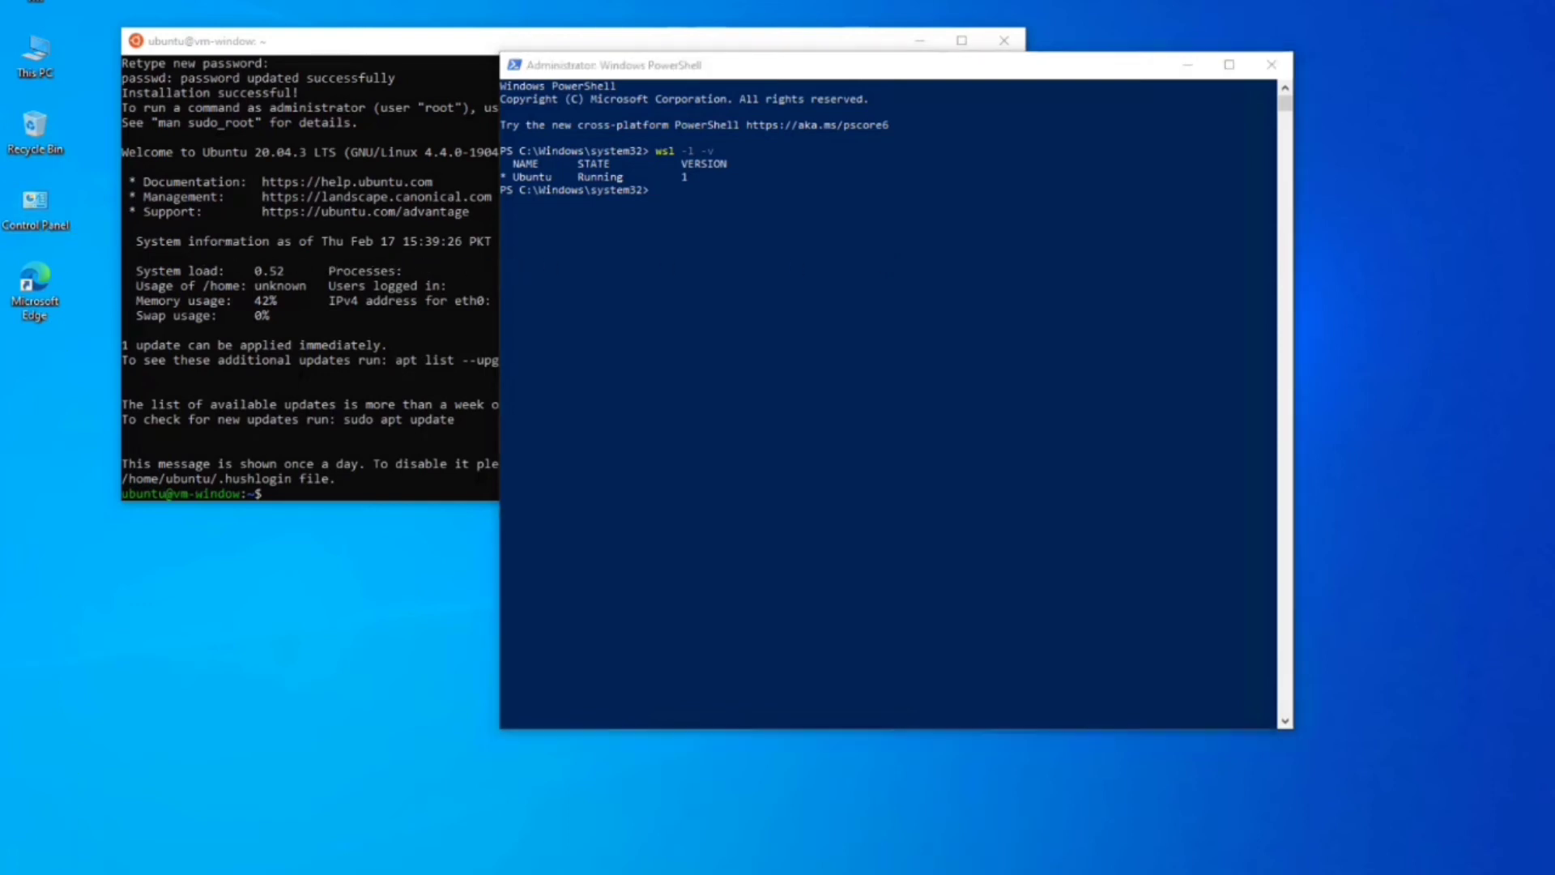
- Find the Virtual Machine Platform entry in Windows Features and close the dialog without applying changes
key("super")
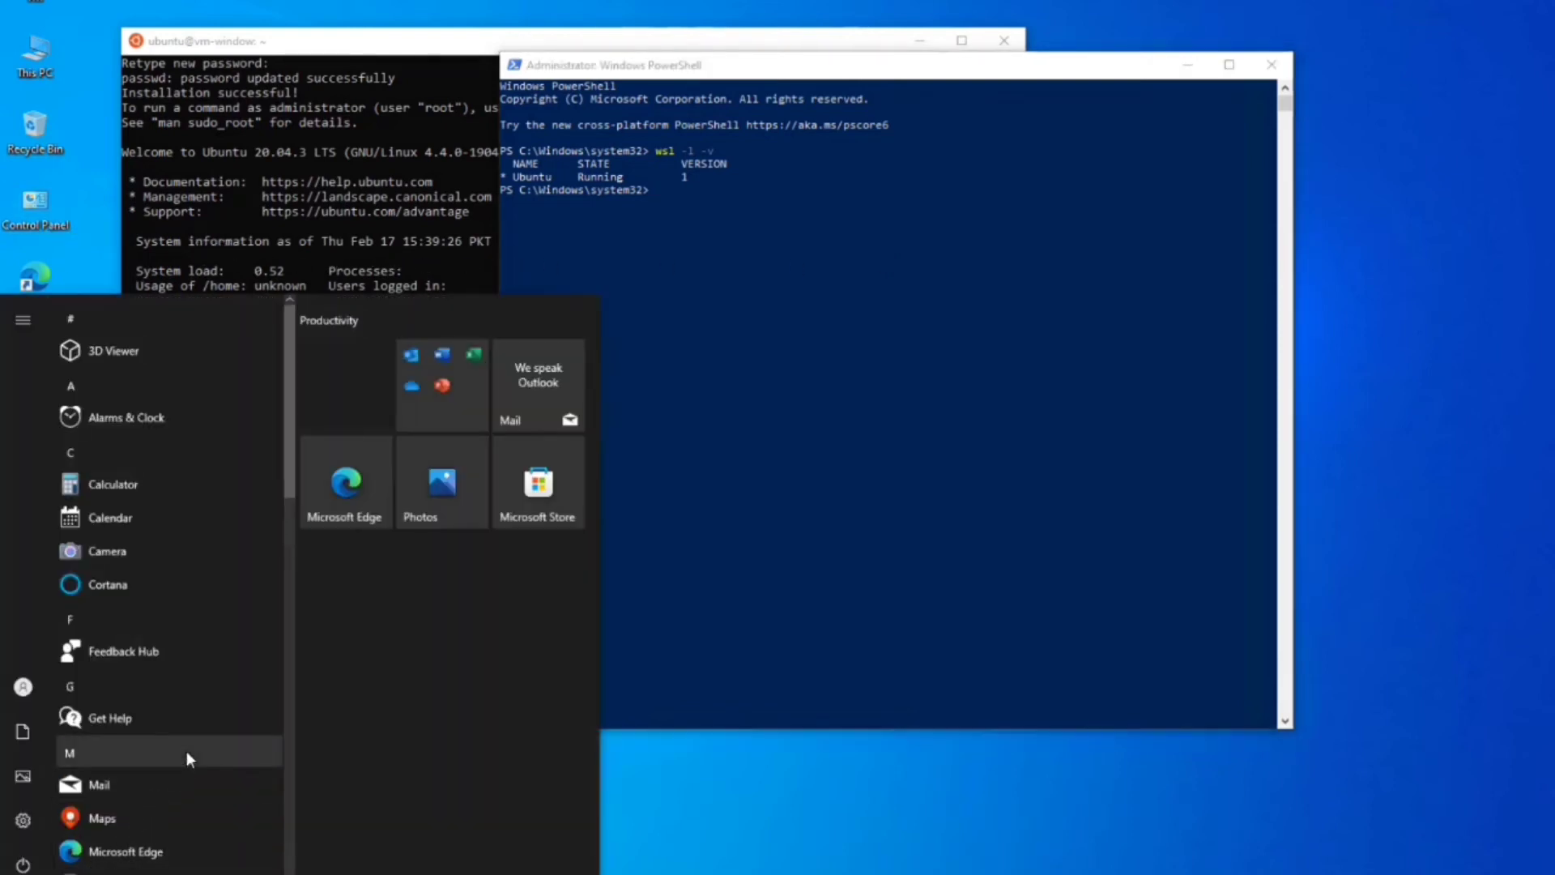
type("turn")
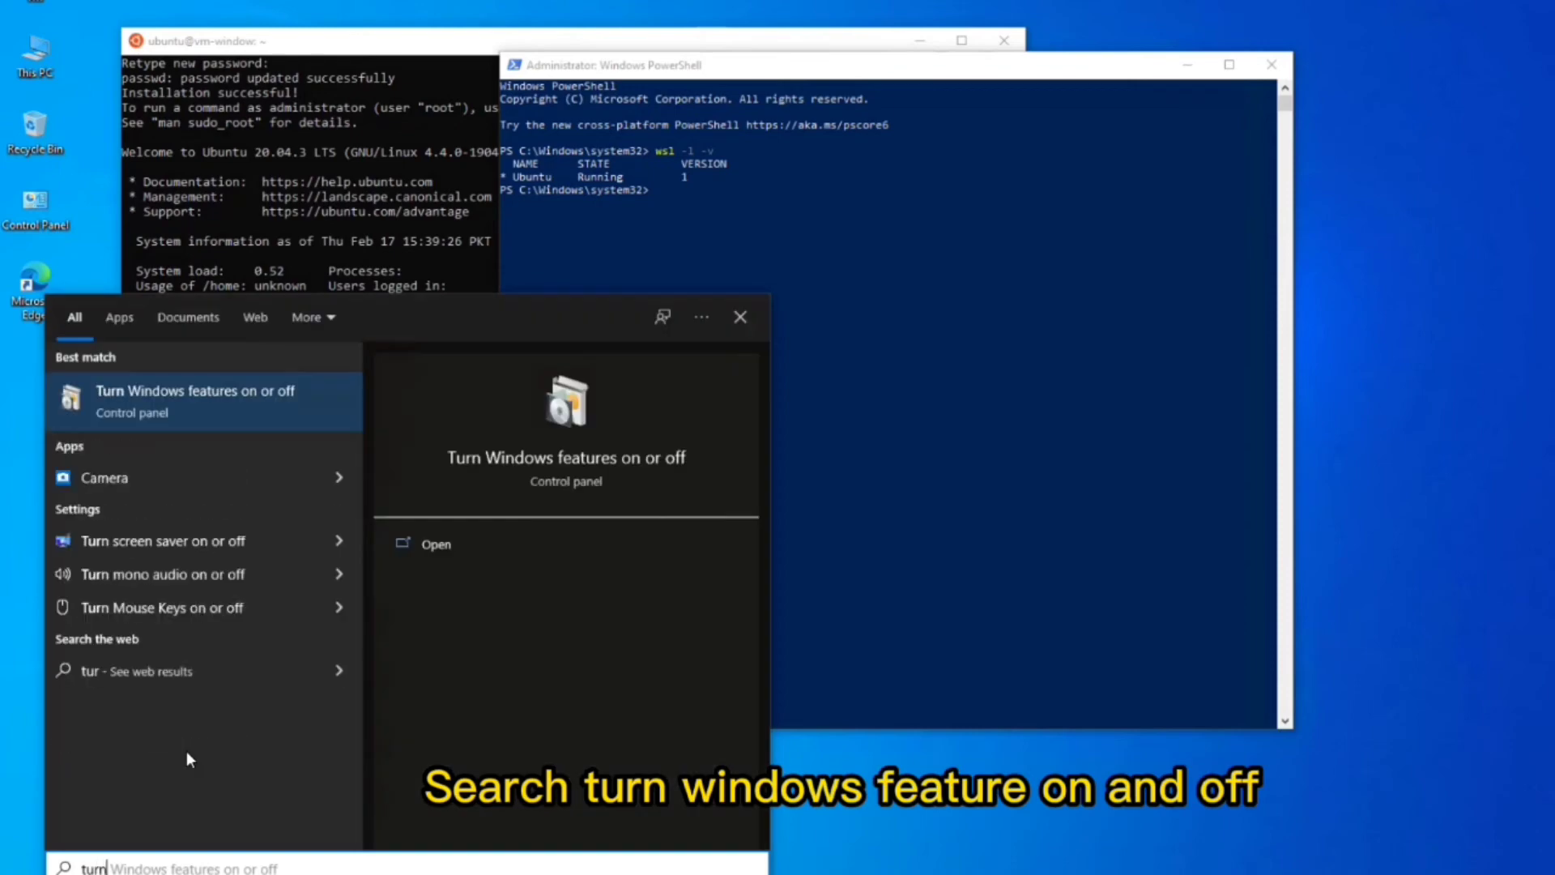
left_click(254, 421)
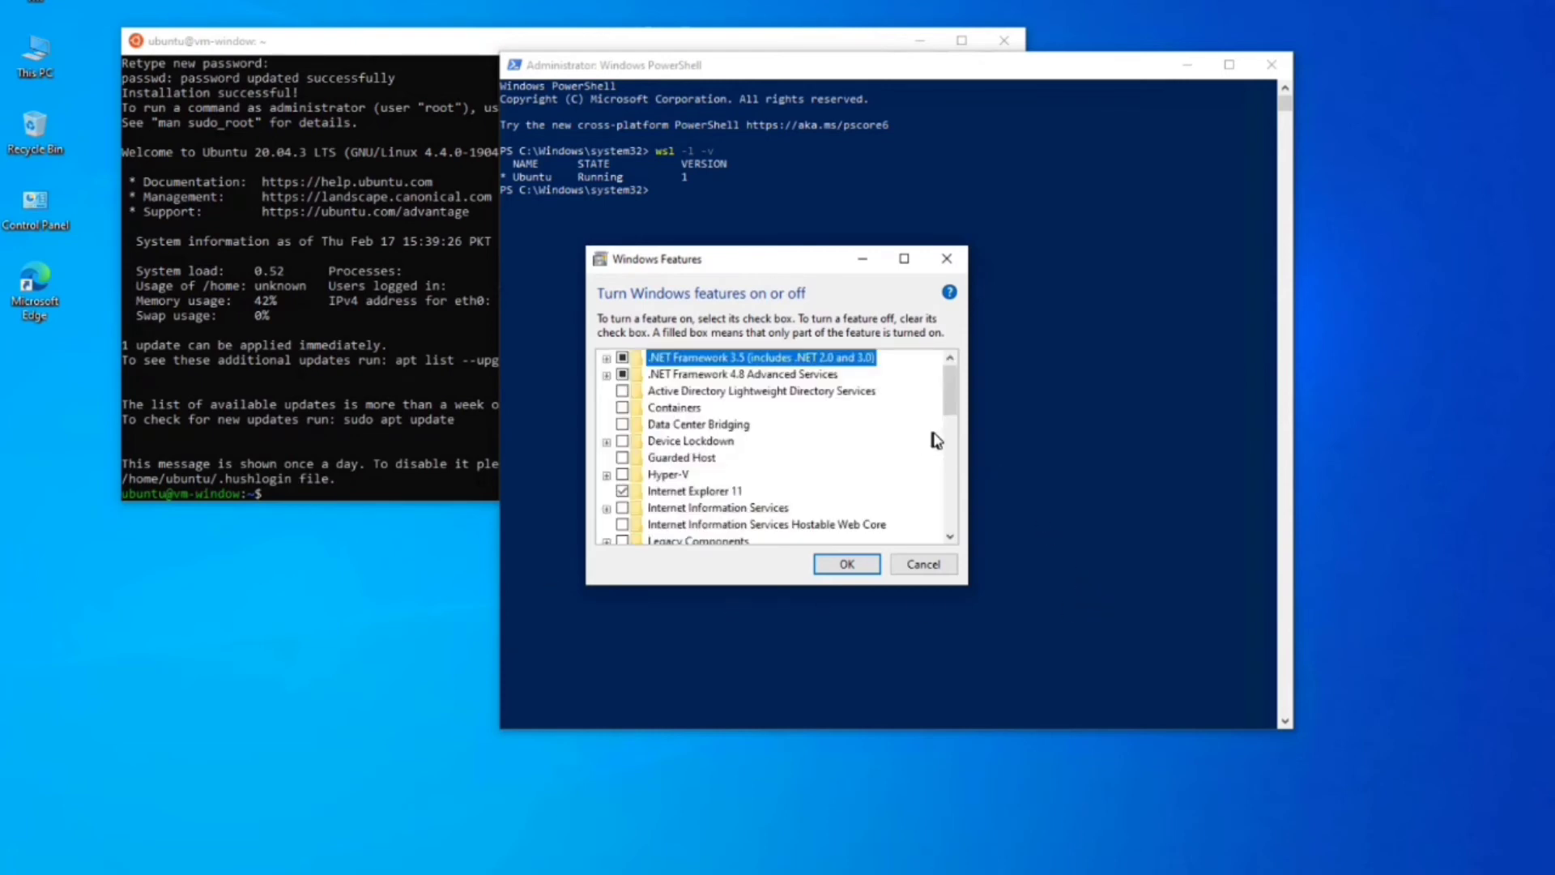
left_click_drag(951, 398, 958, 538)
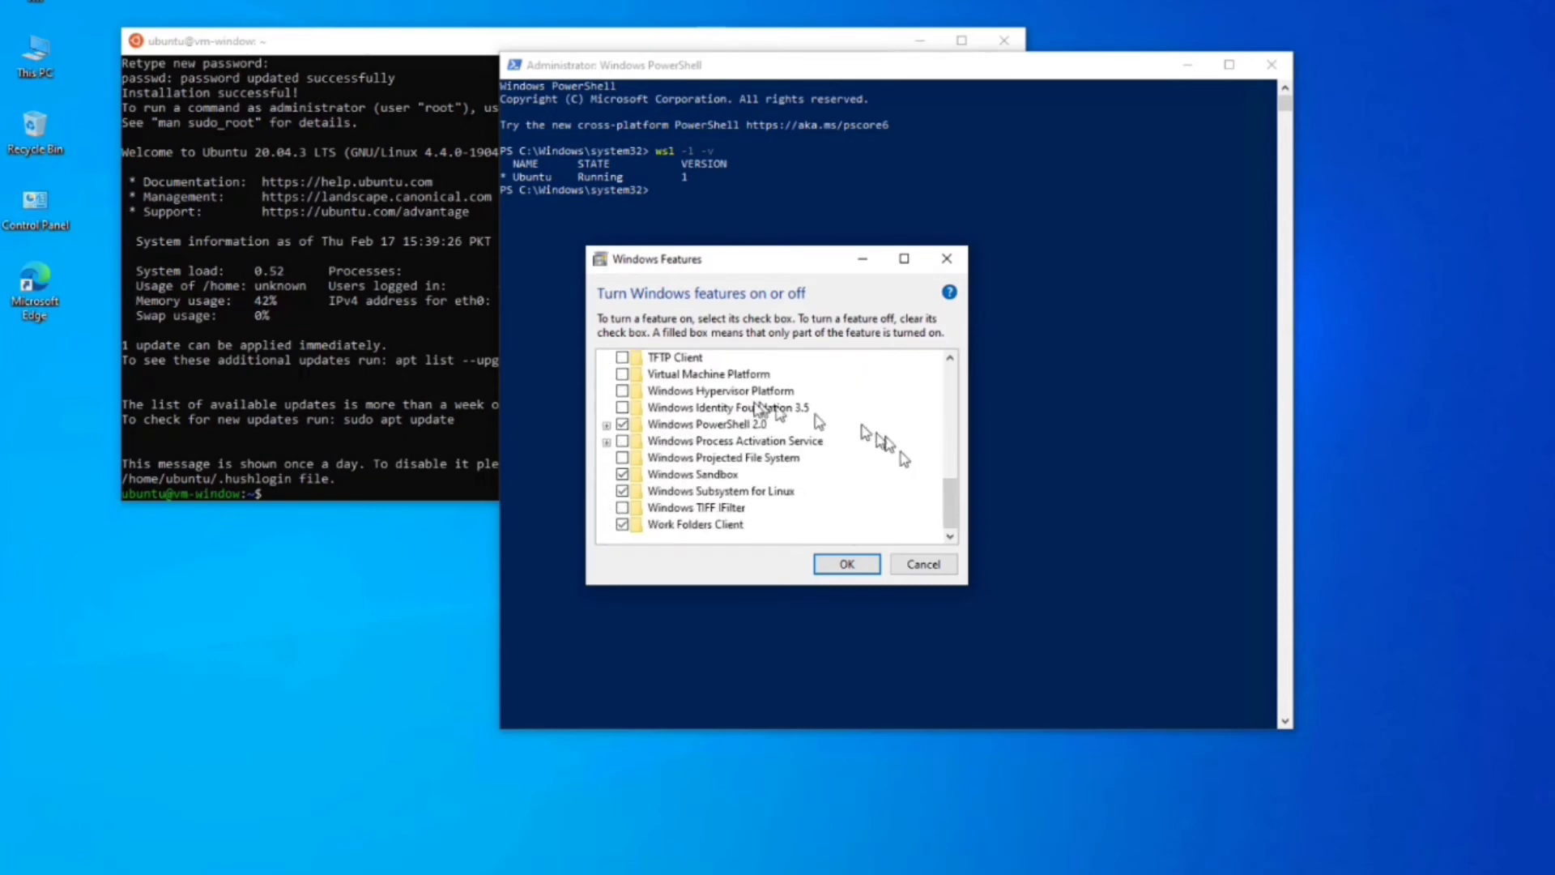
left_click(703, 377)
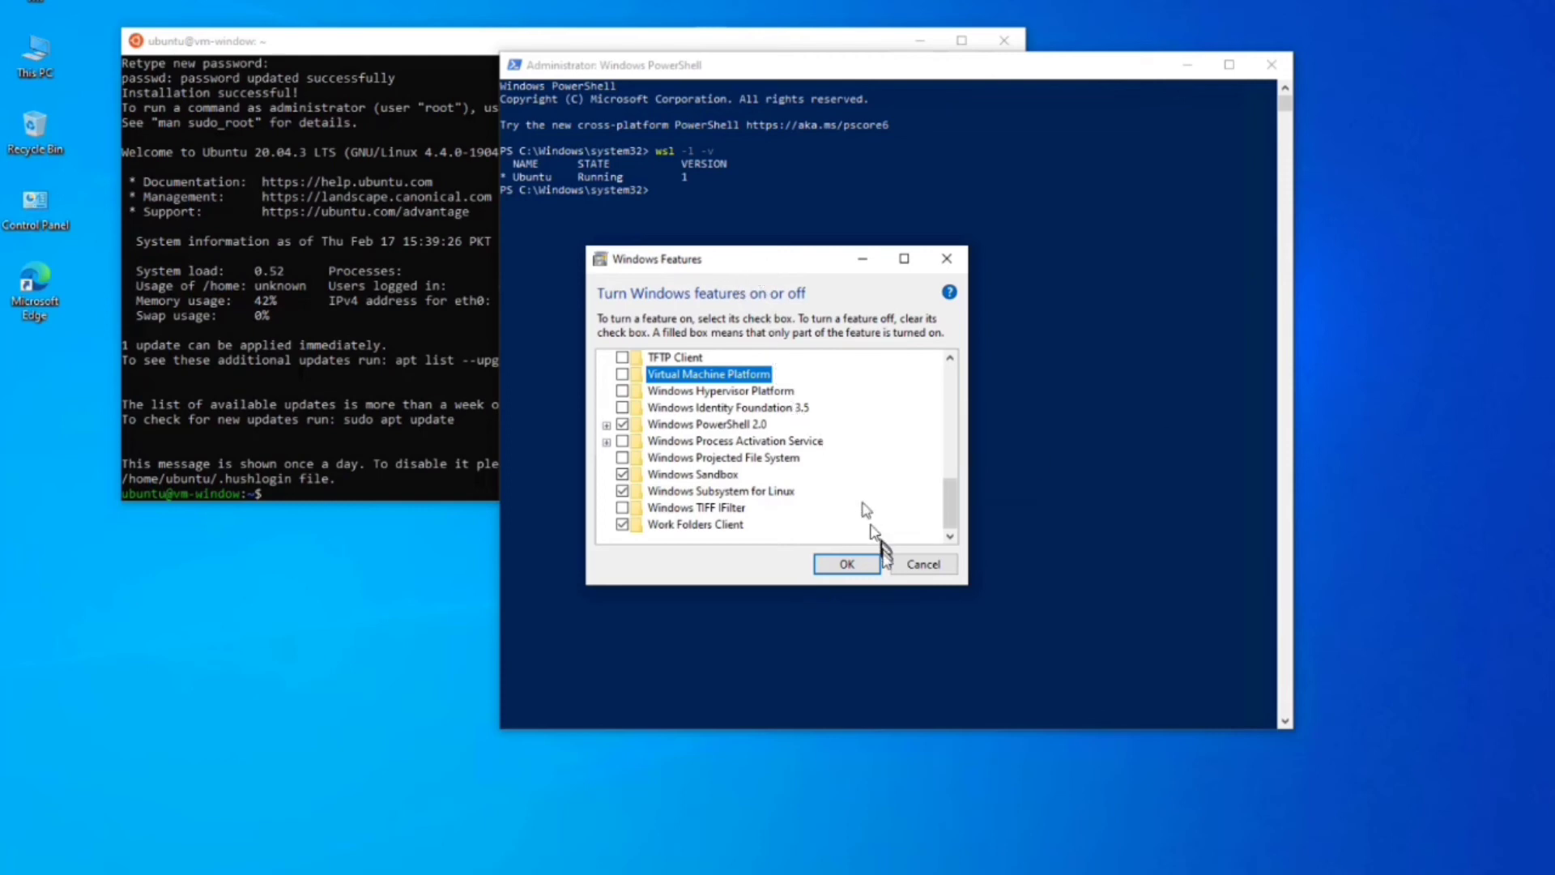
left_click(905, 571)
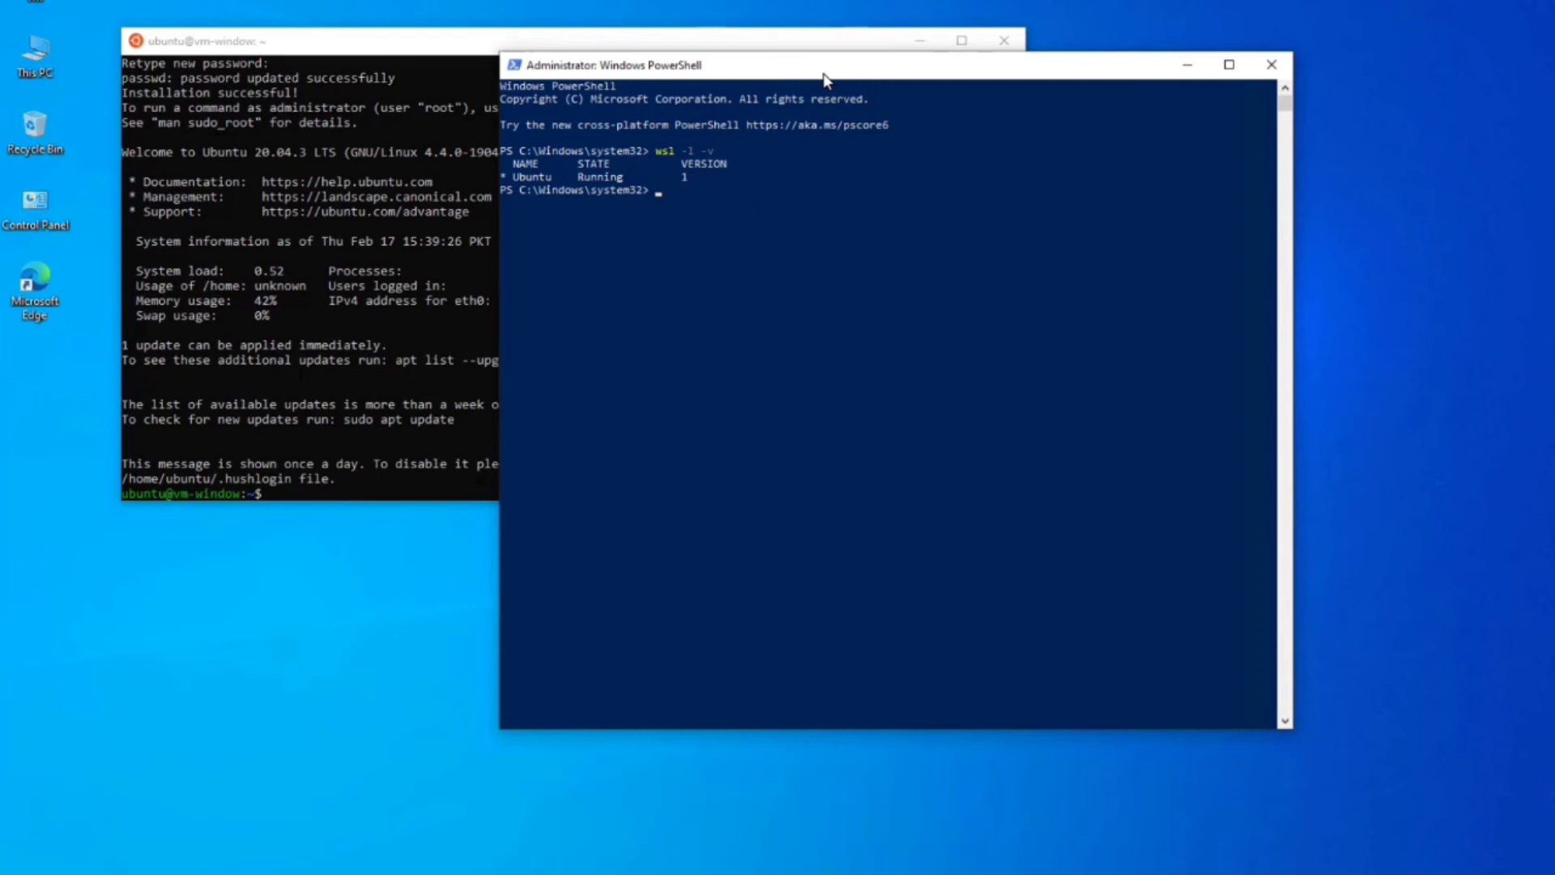
- Try to convert the Ubuntu distribution to WSL 2 by running wsl --set-version Ubuntu 2 in PowerShell
type("wsl --set-version Ubuntu 2")
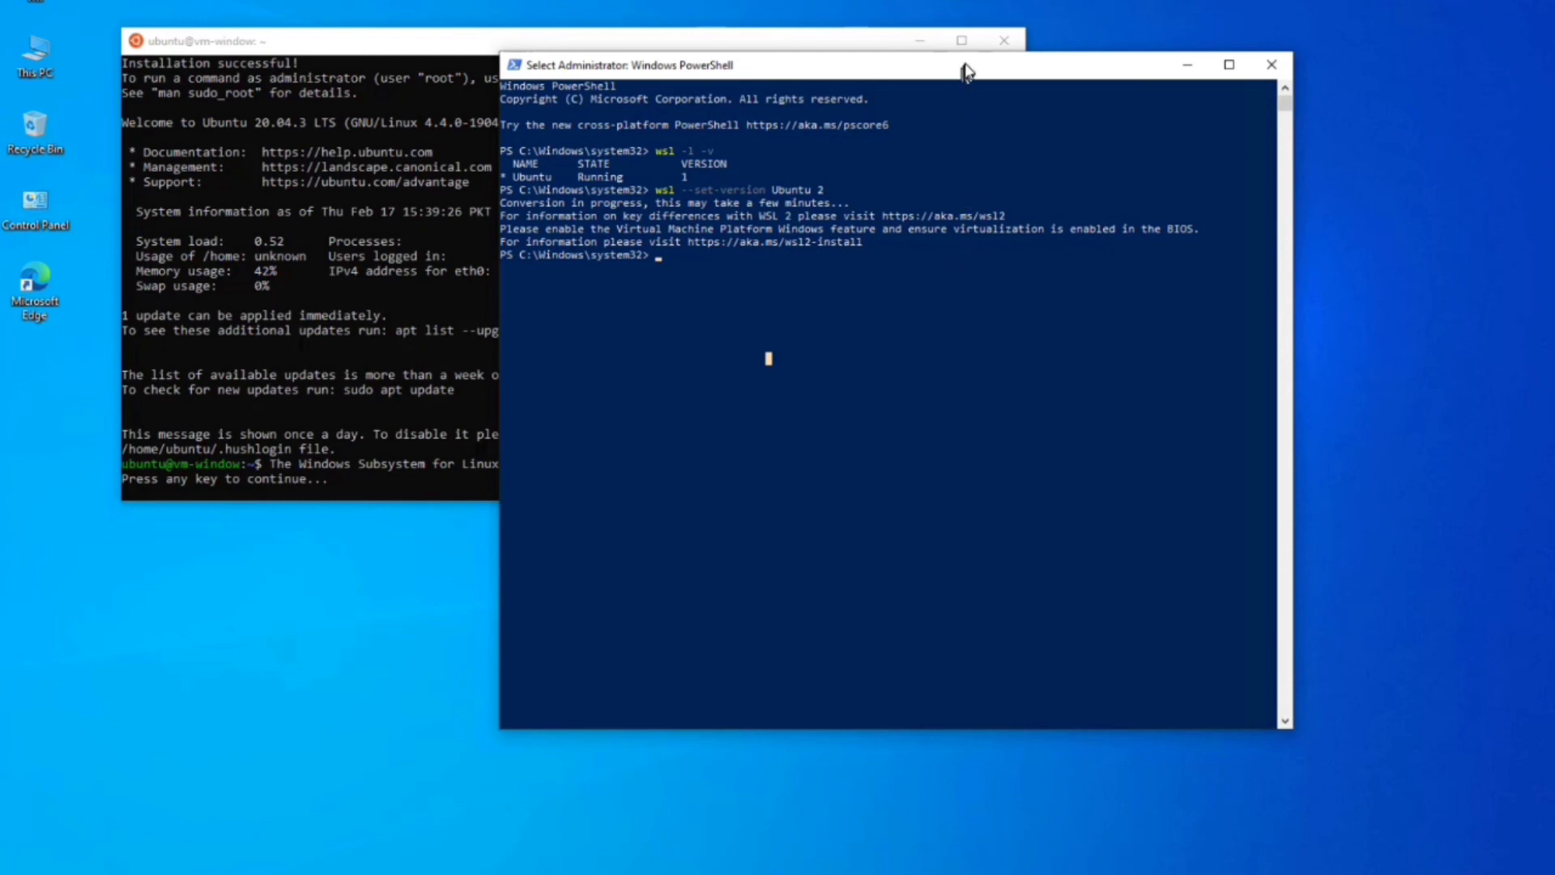
left_click_drag(966, 72, 955, 92)
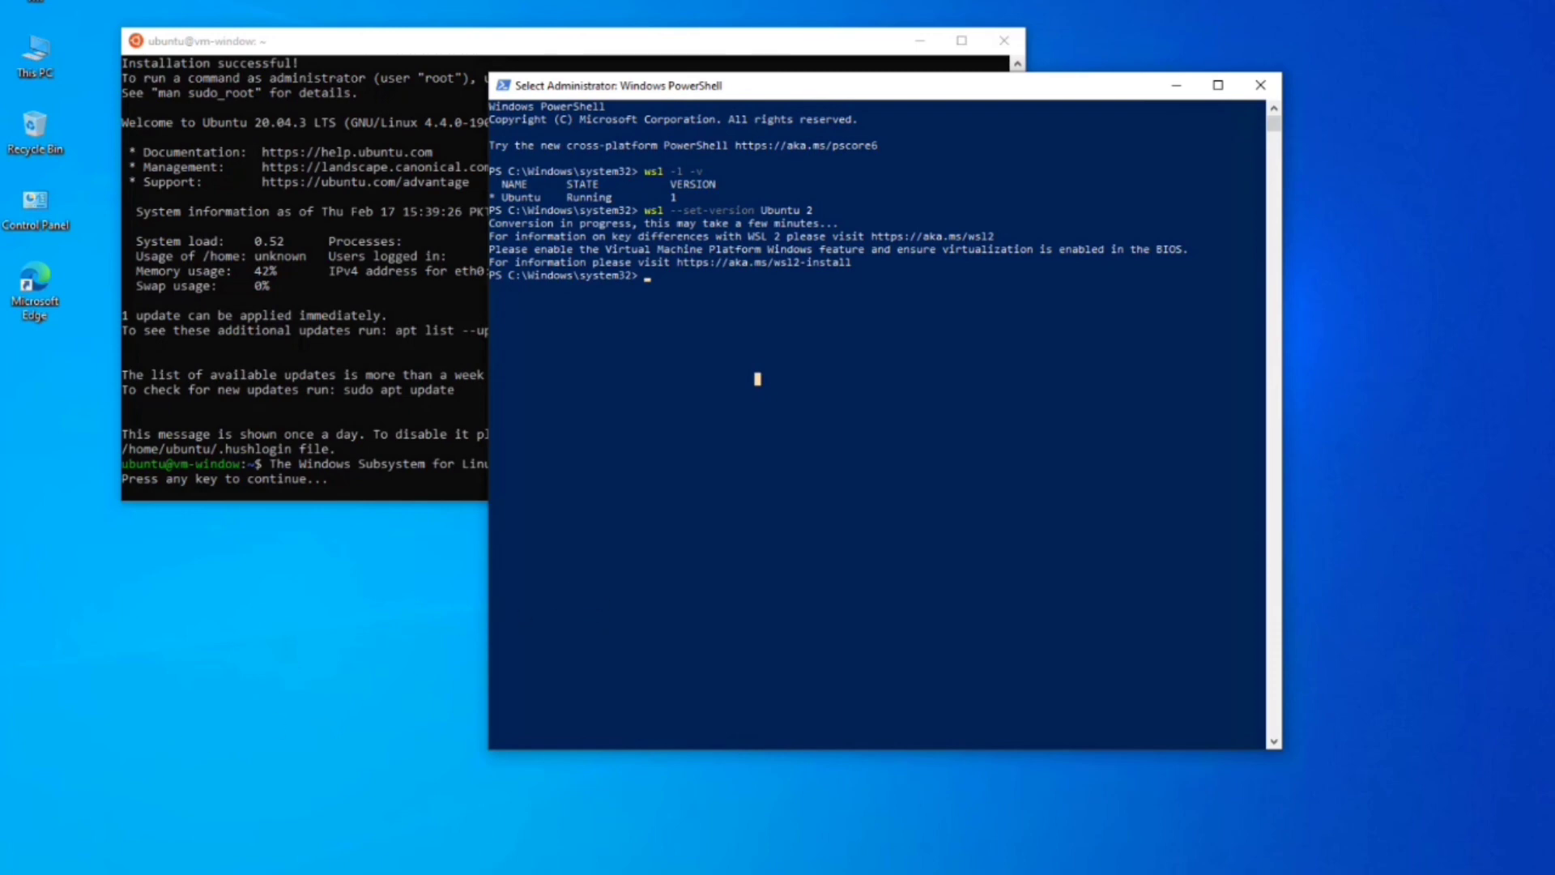
- Open the Ubuntu file system in File Explorer by running the path \\wsl$\Ubuntu from the Run dialog, and shift its window aside
key("super")
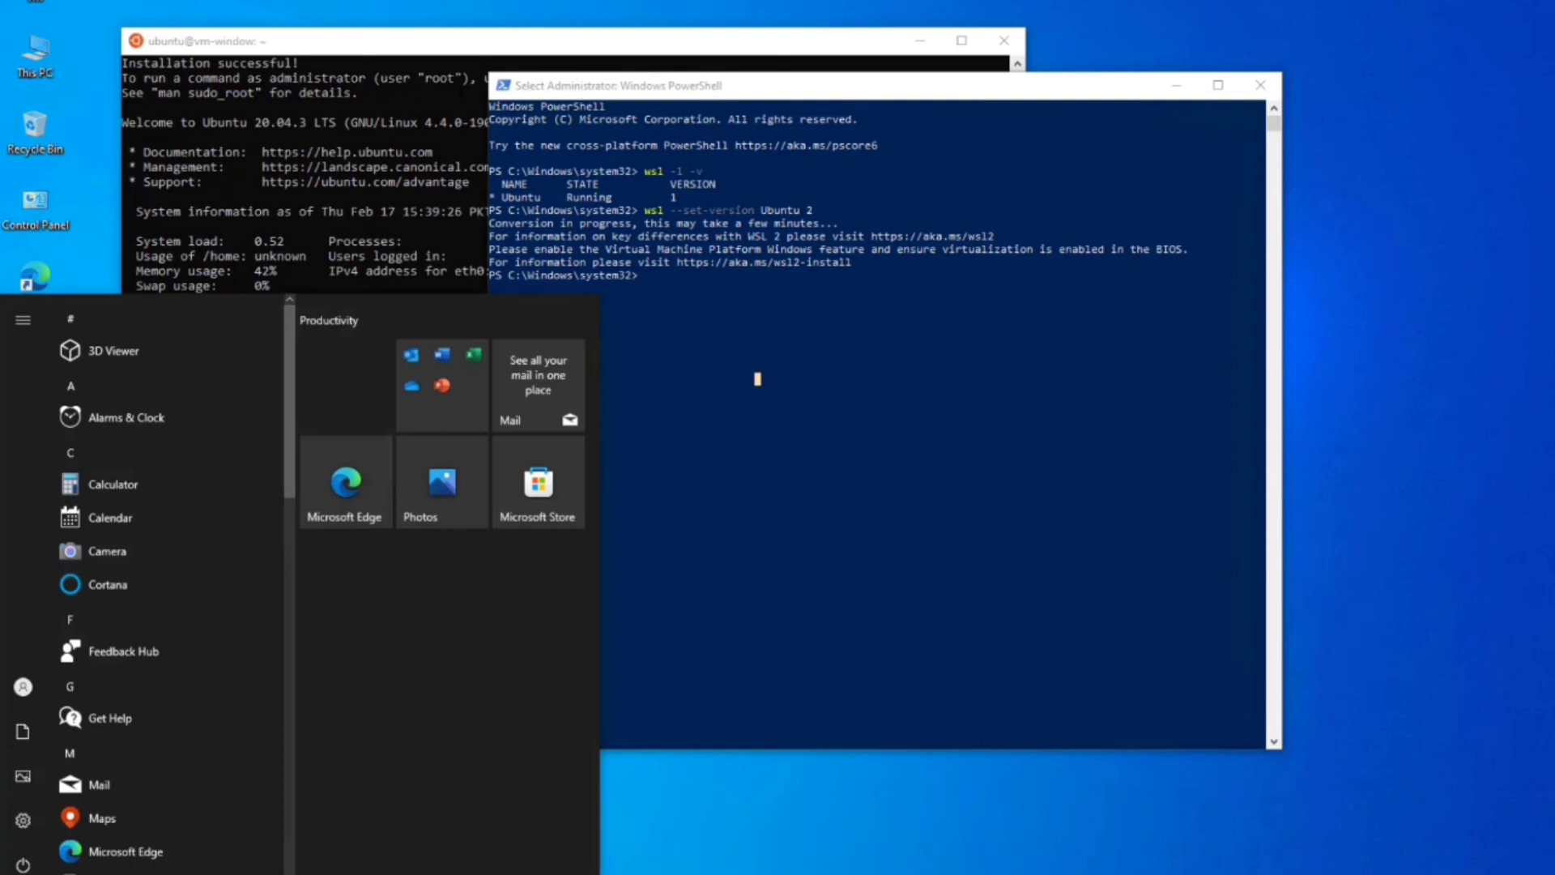
type("run")
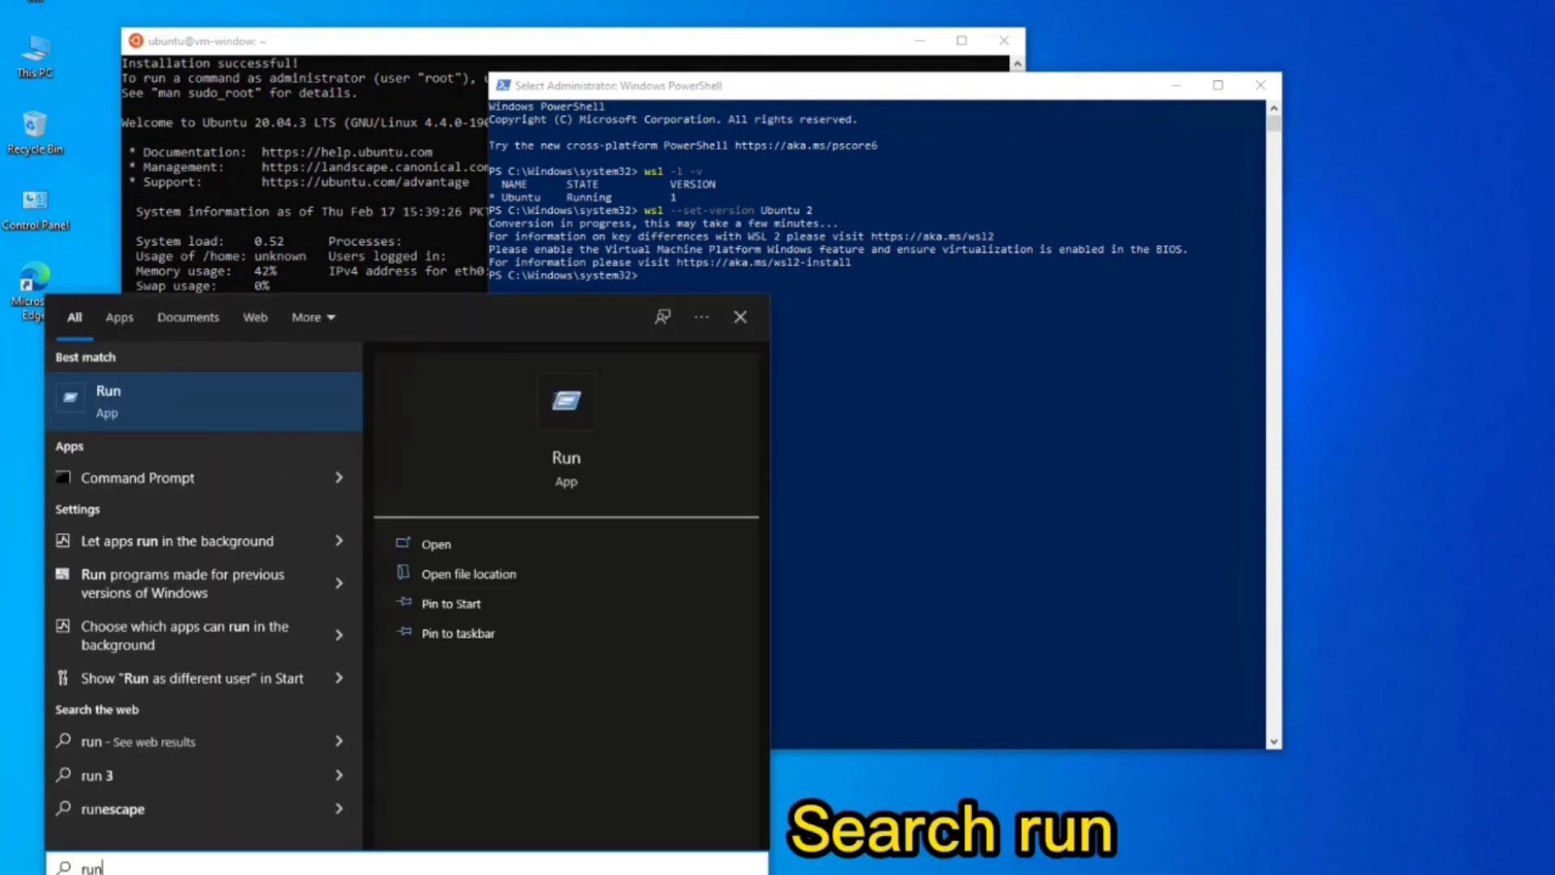
key("Return")
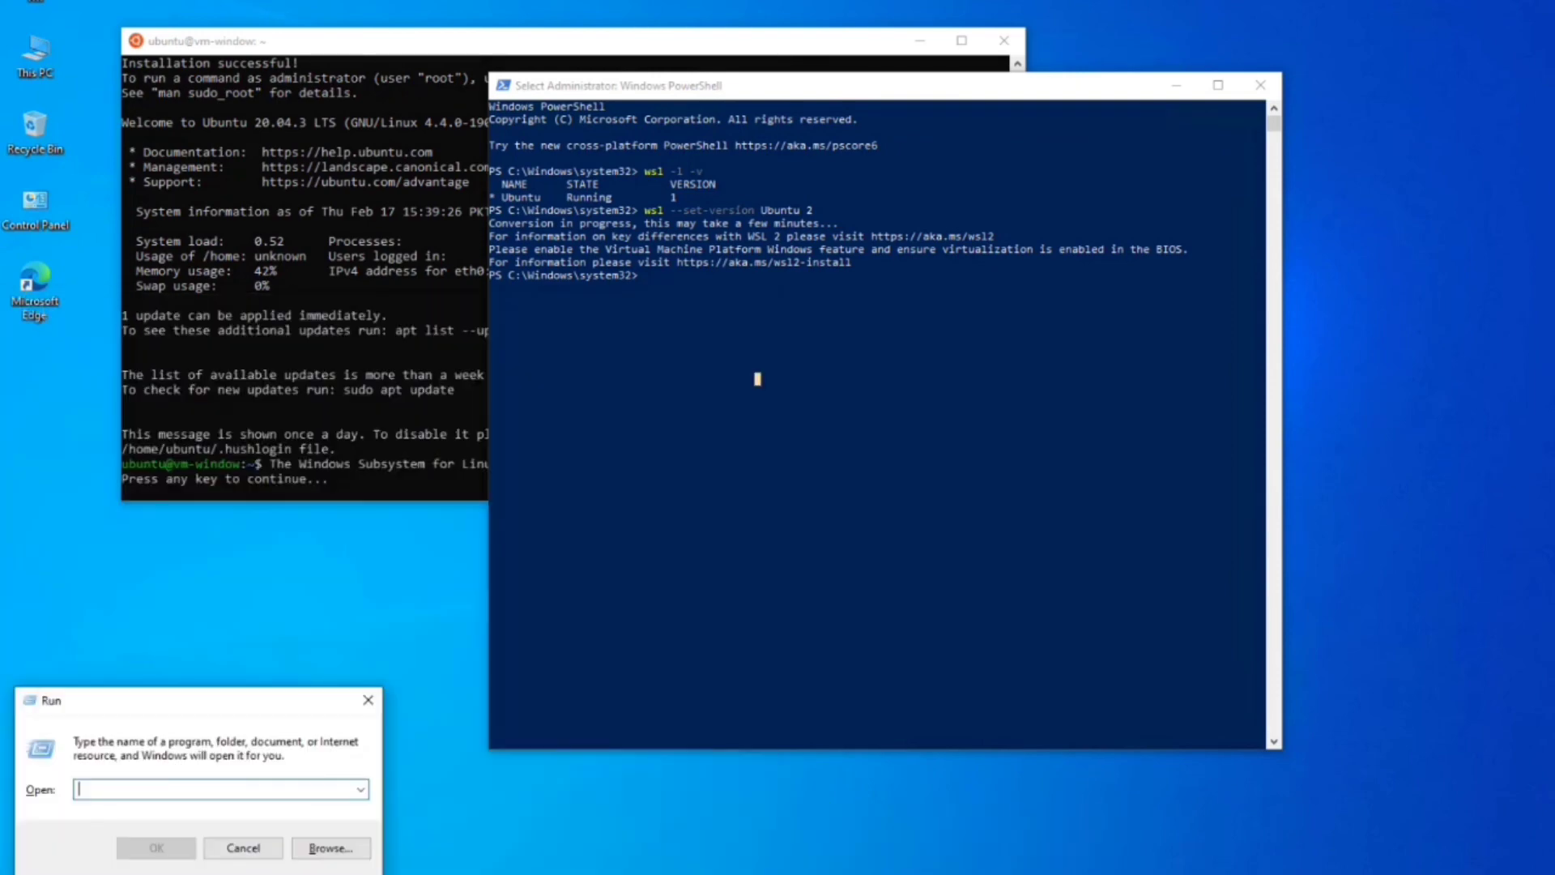
type("\\\\")
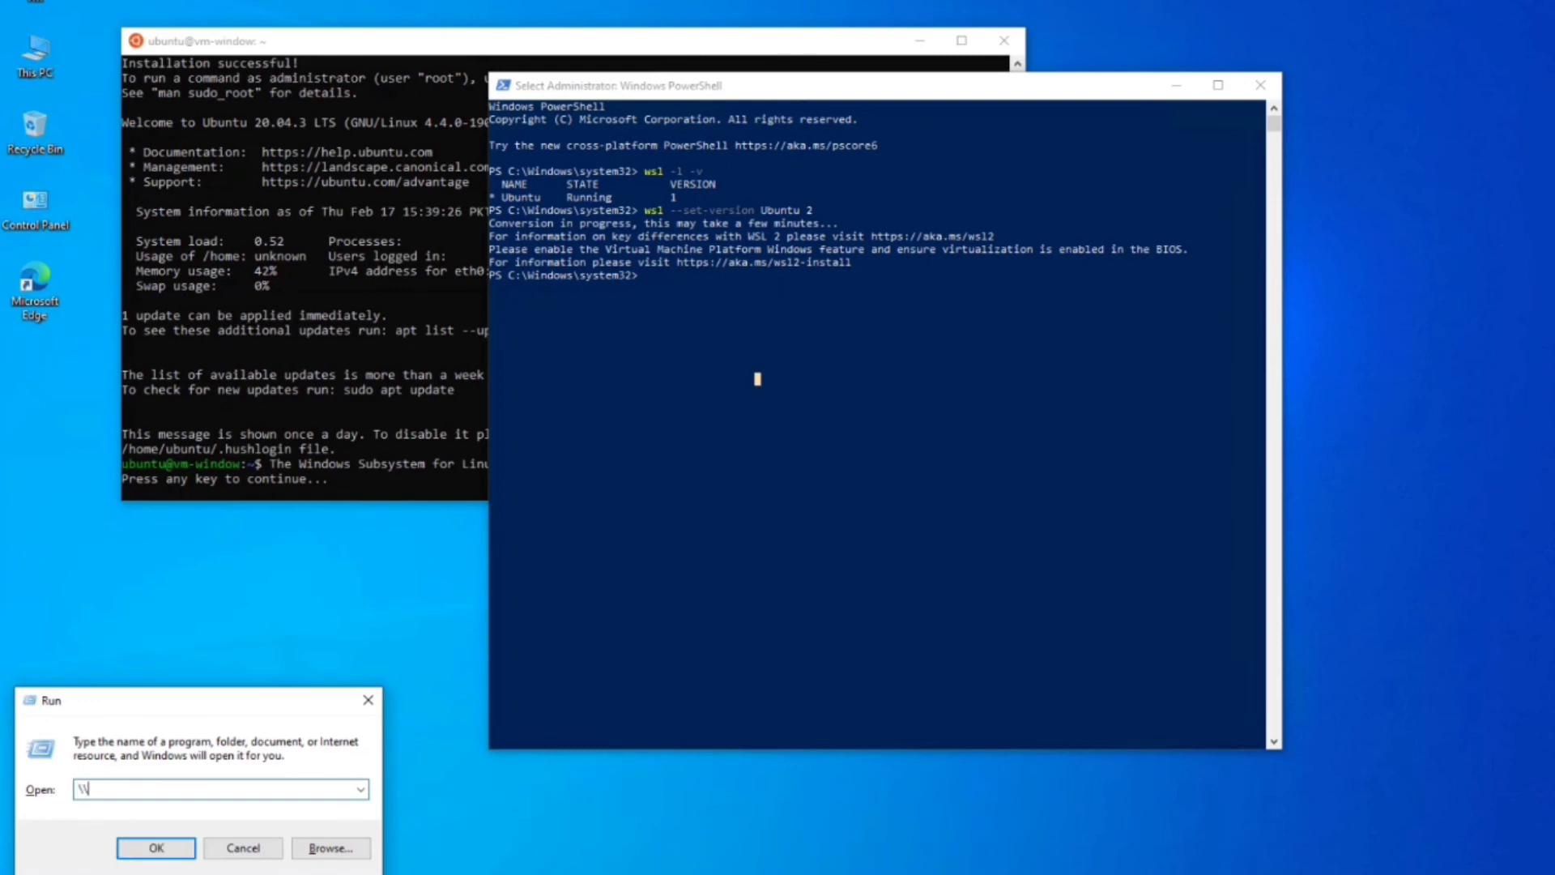
type("ws")
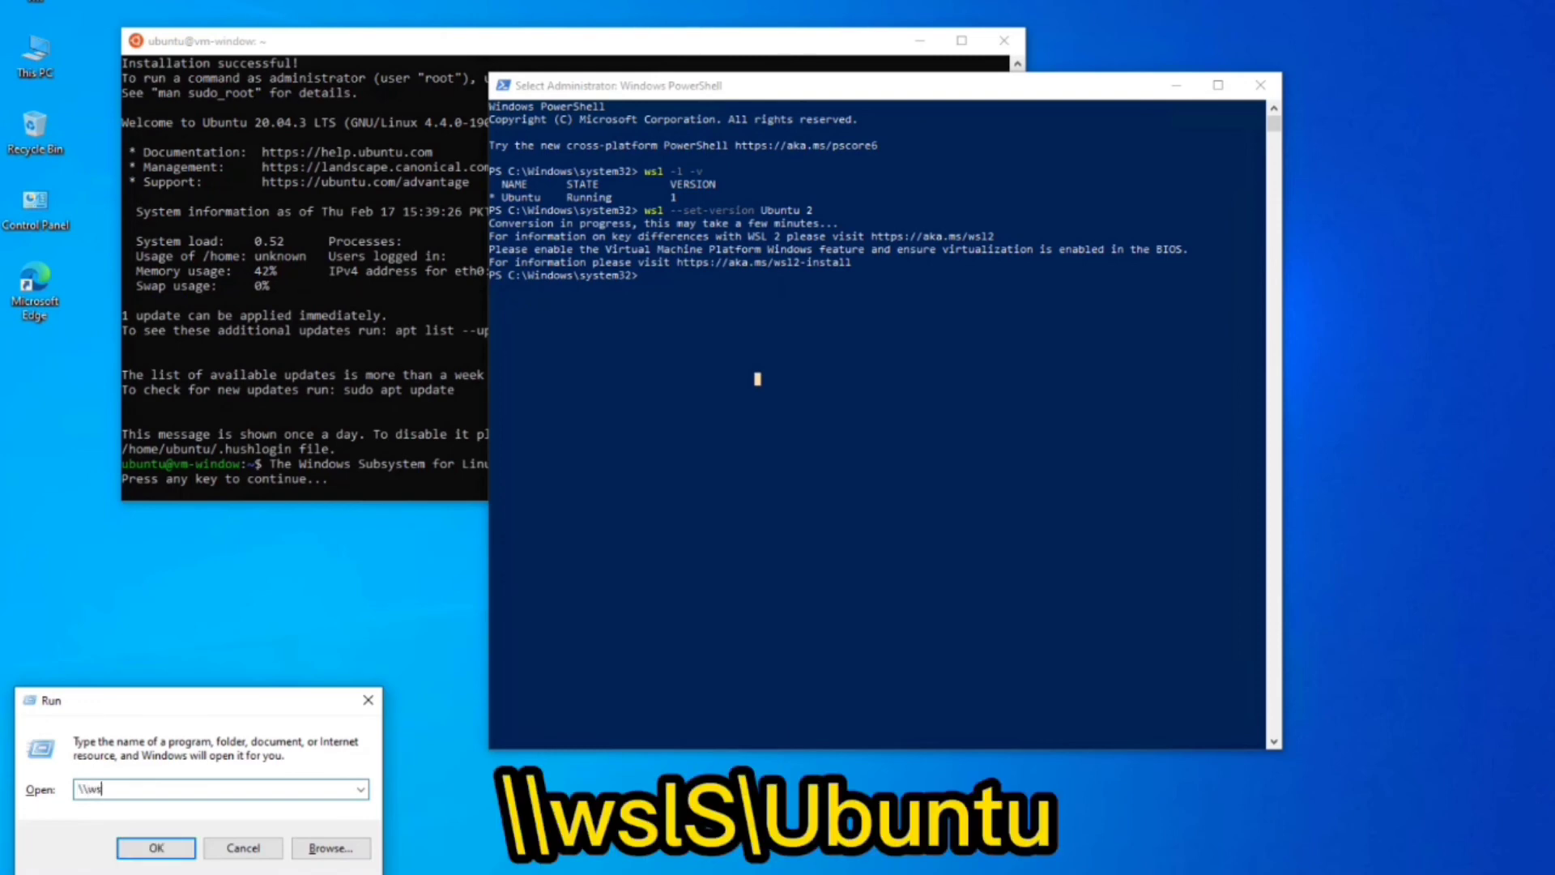
type("l$\\")
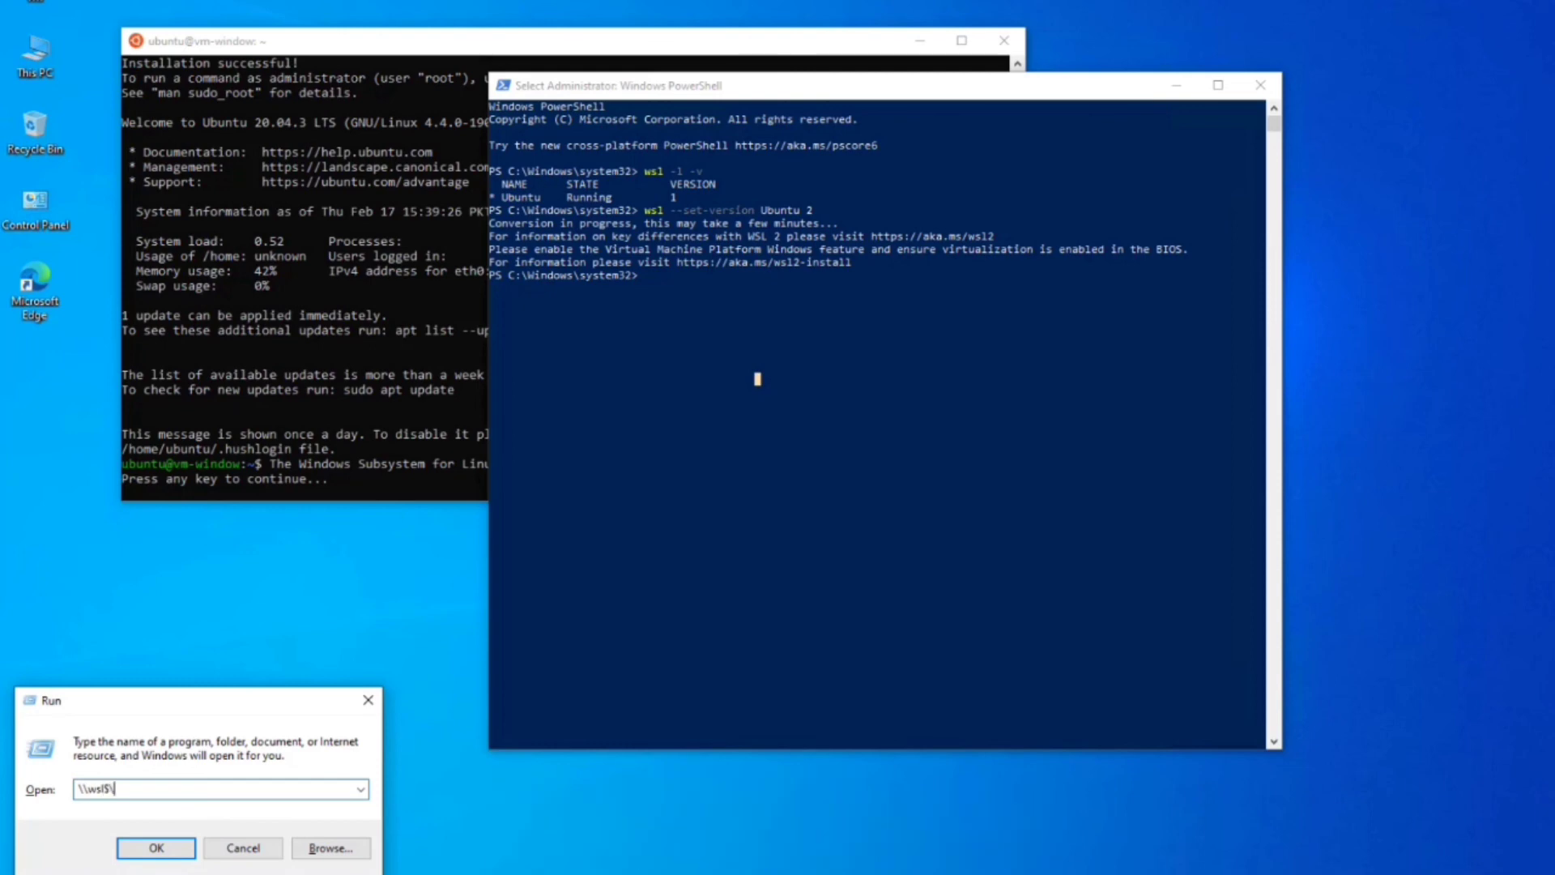
type("Ubuntu")
key("Return")
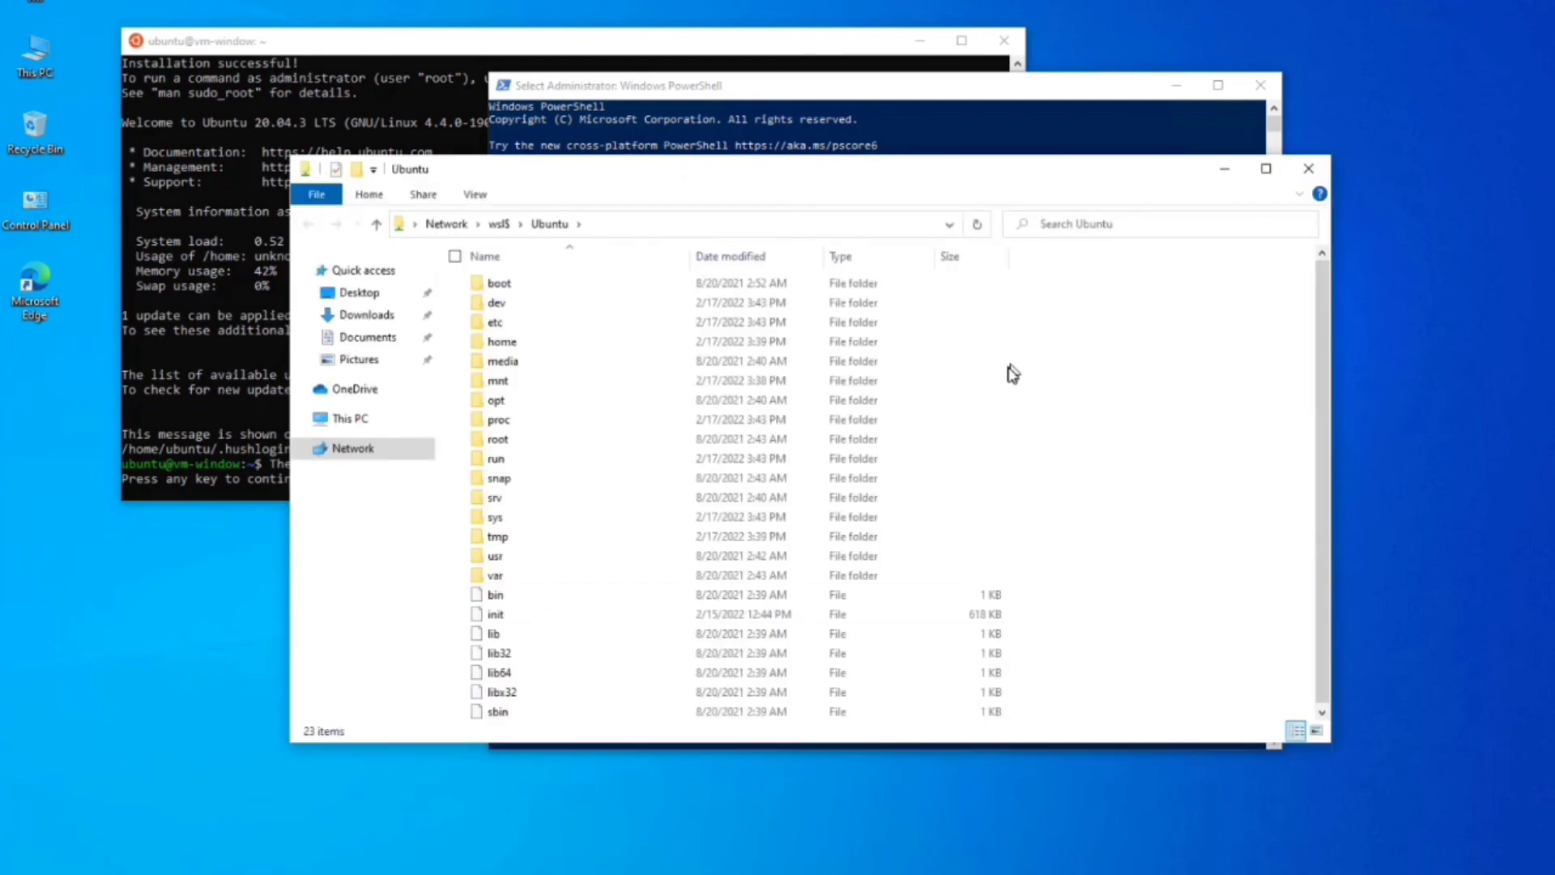
left_click_drag(753, 170, 908, 174)
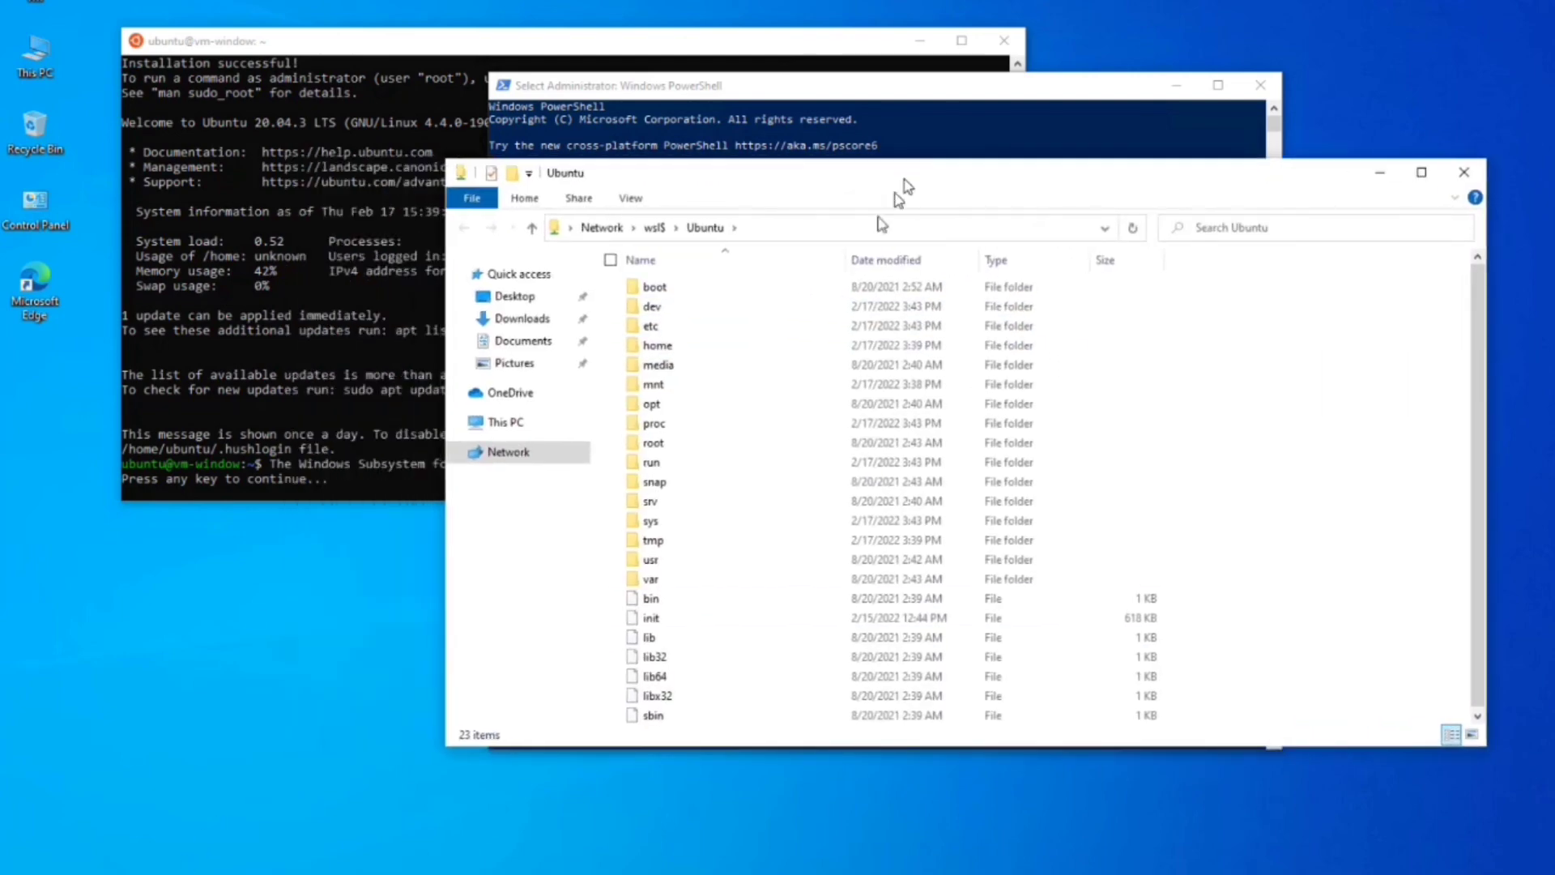